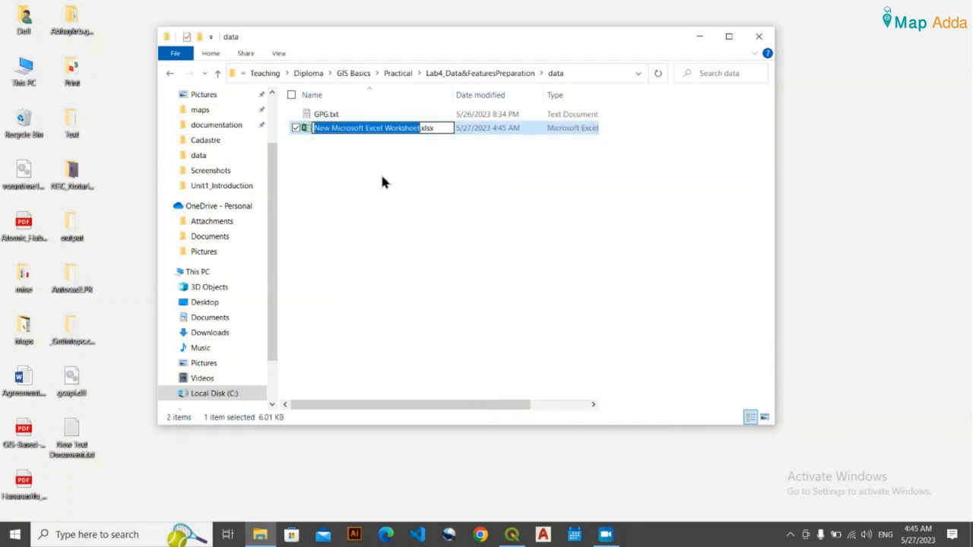
Rename the new Excel workbook to Topo, open it in a maximized window and dismiss the activation notice
type("Top")
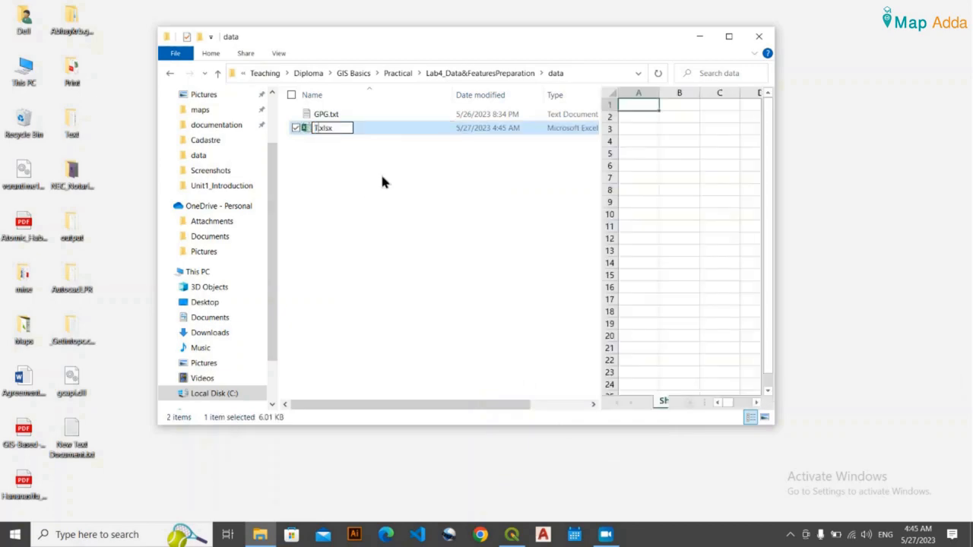
type("o")
key("Return")
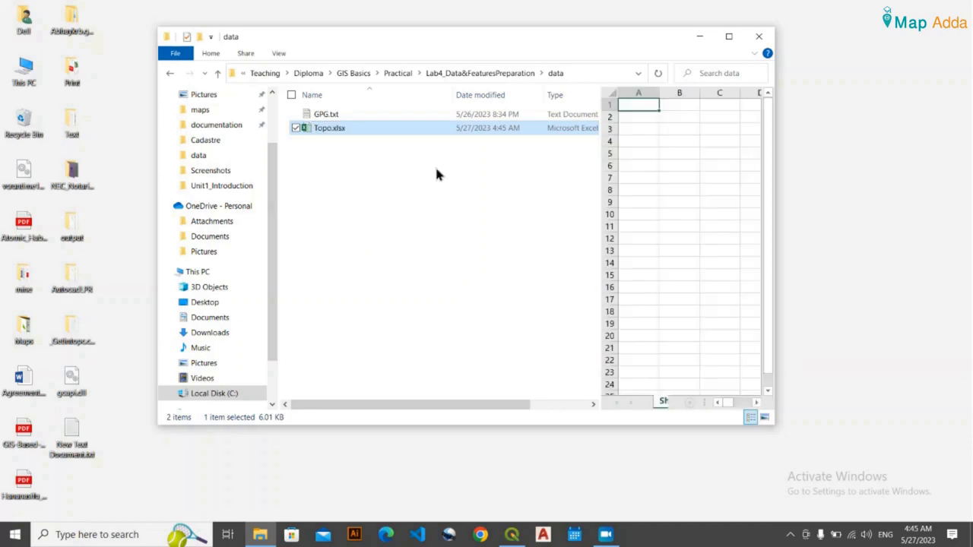
double_click(558, 129)
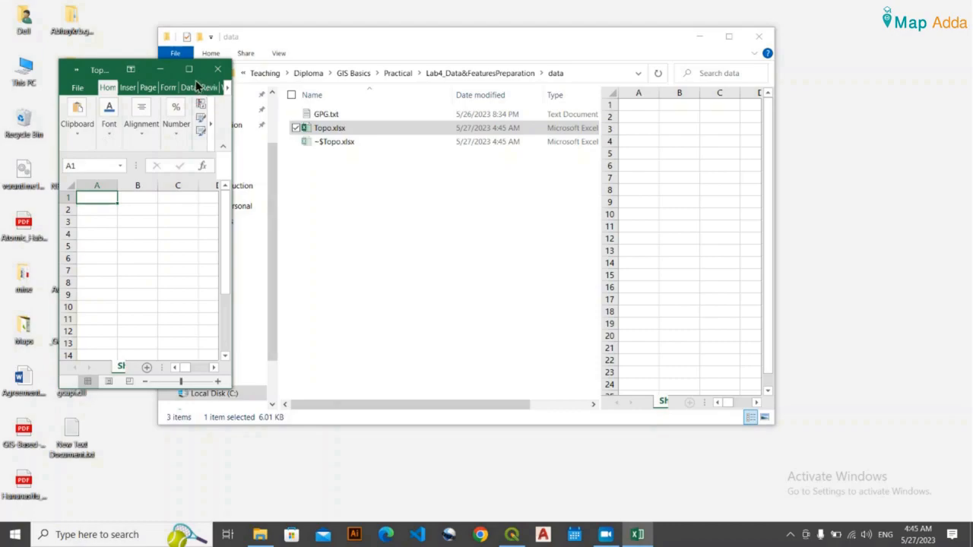
left_click(188, 69)
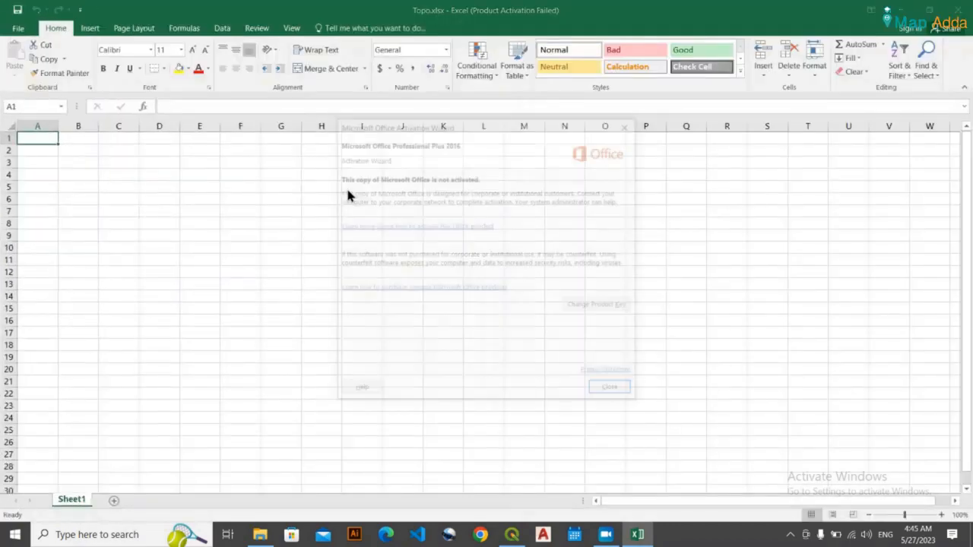
left_click(616, 393)
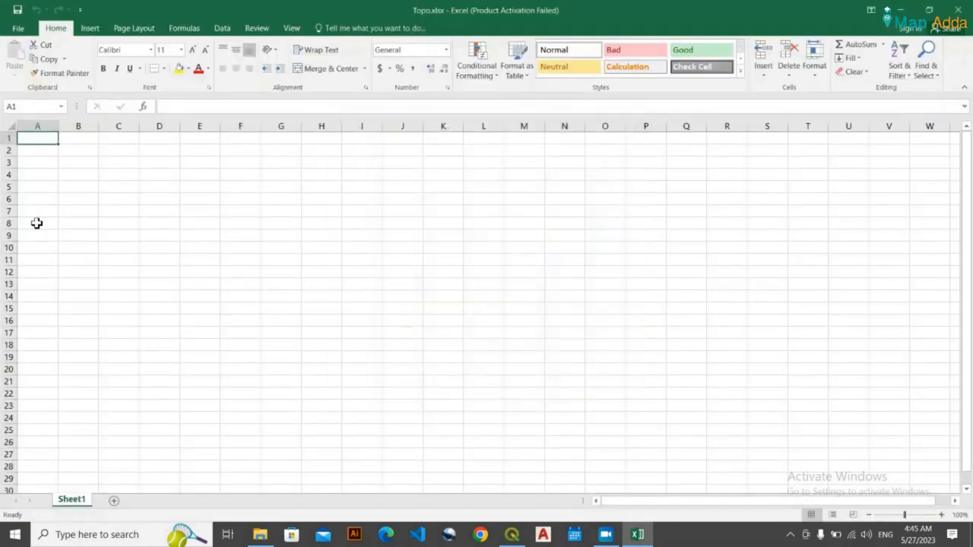
Start opening a file and browse to Diploma > GIS Basics > Practical > Lab4_Data&FeaturesPreparation > data
left_click(17, 31)
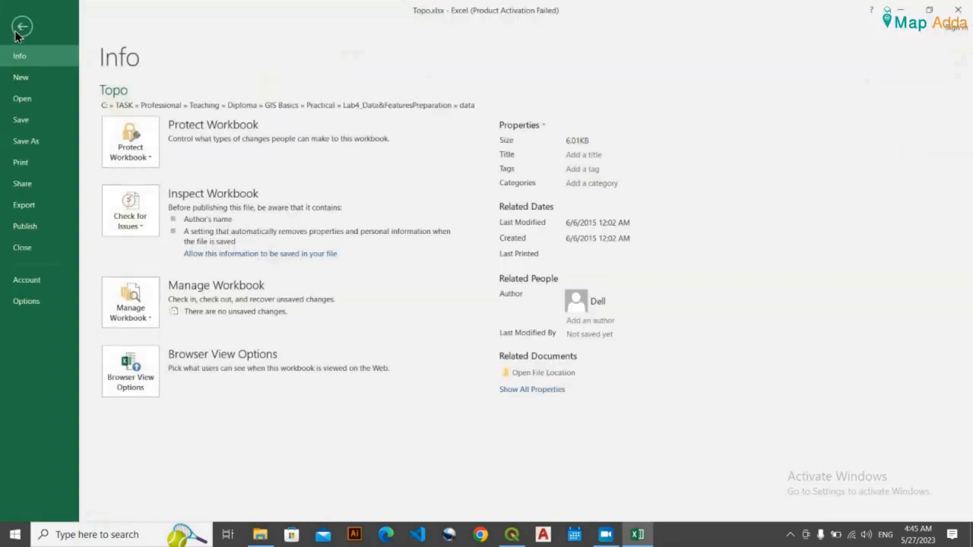
left_click(36, 96)
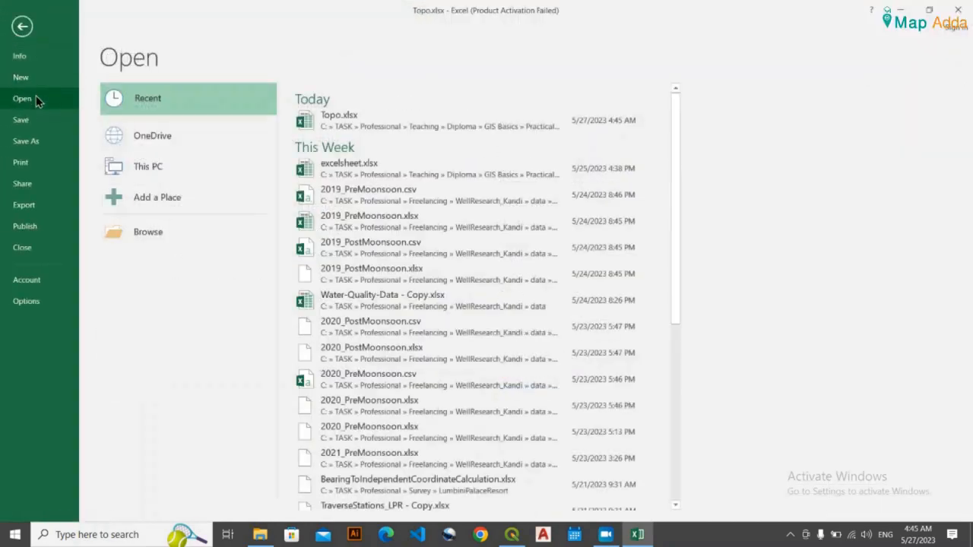
double_click(139, 175)
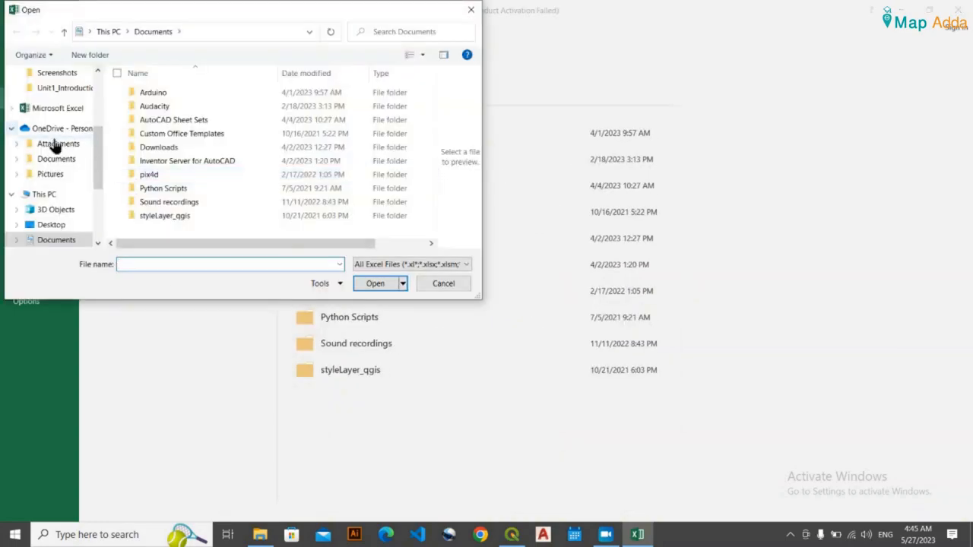
left_click(64, 88)
left_click(123, 29)
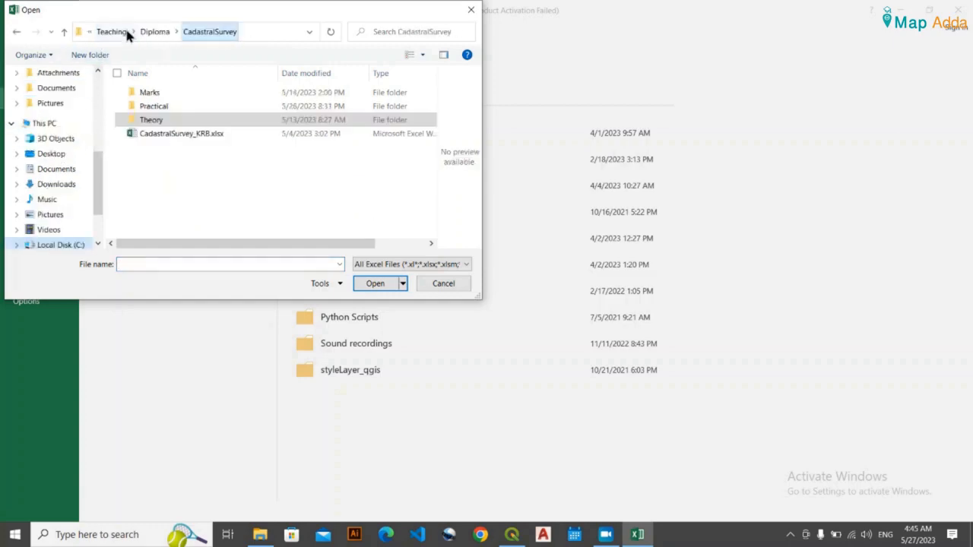
left_click(148, 34)
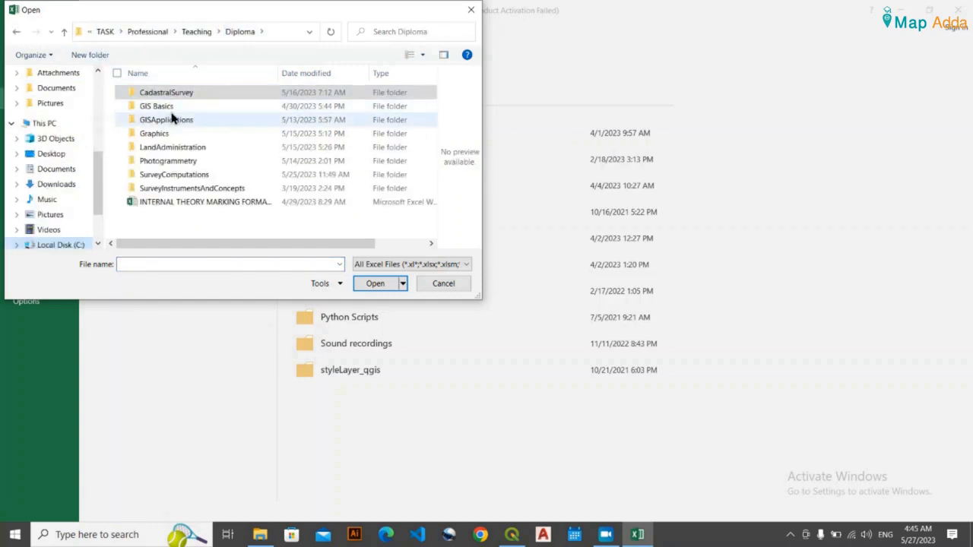
double_click(174, 106)
double_click(172, 92)
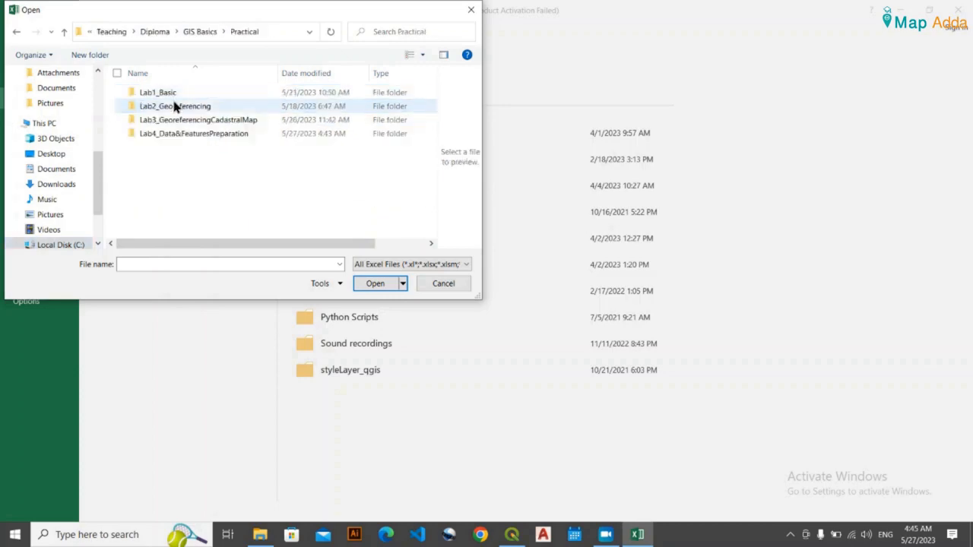
left_click(213, 135)
double_click(213, 136)
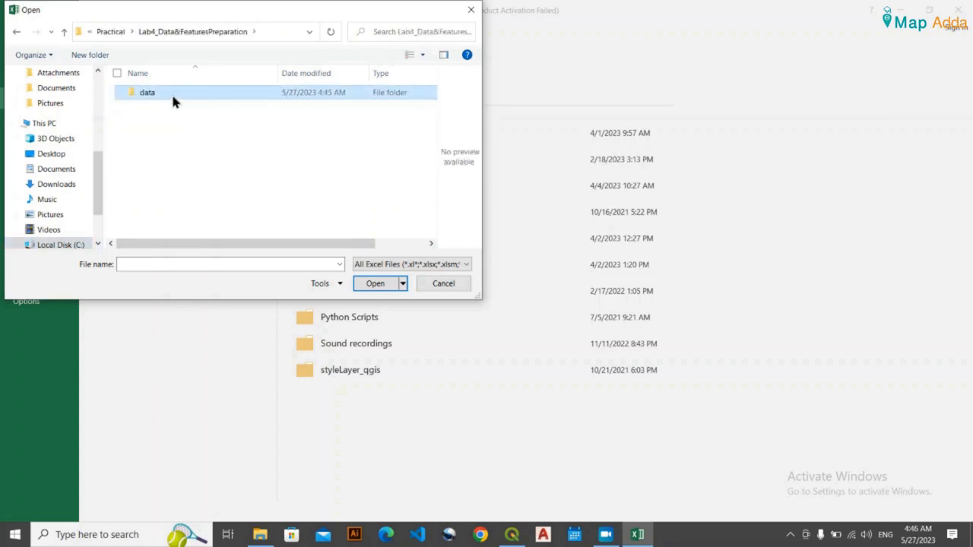
double_click(171, 92)
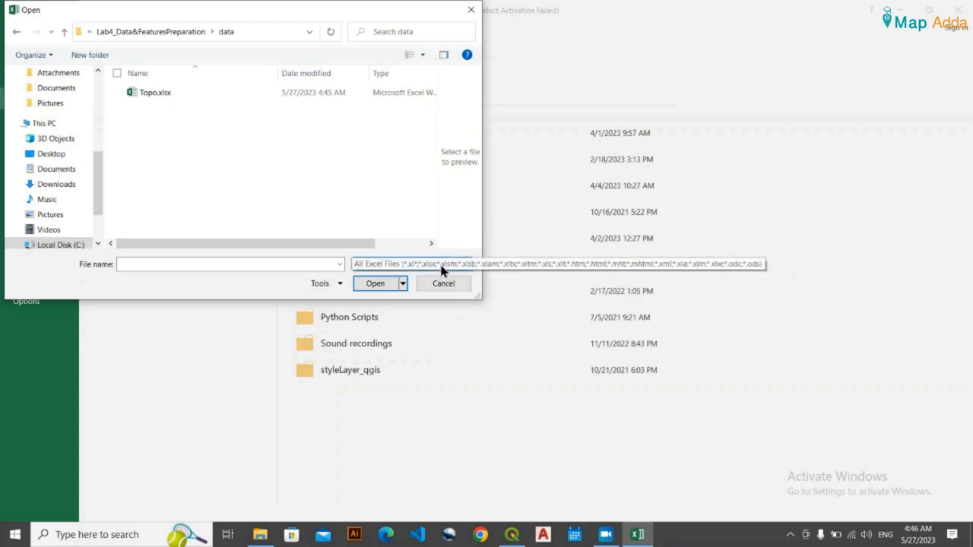
Show all file types in the data folder and open GPG.txt
left_click(442, 266)
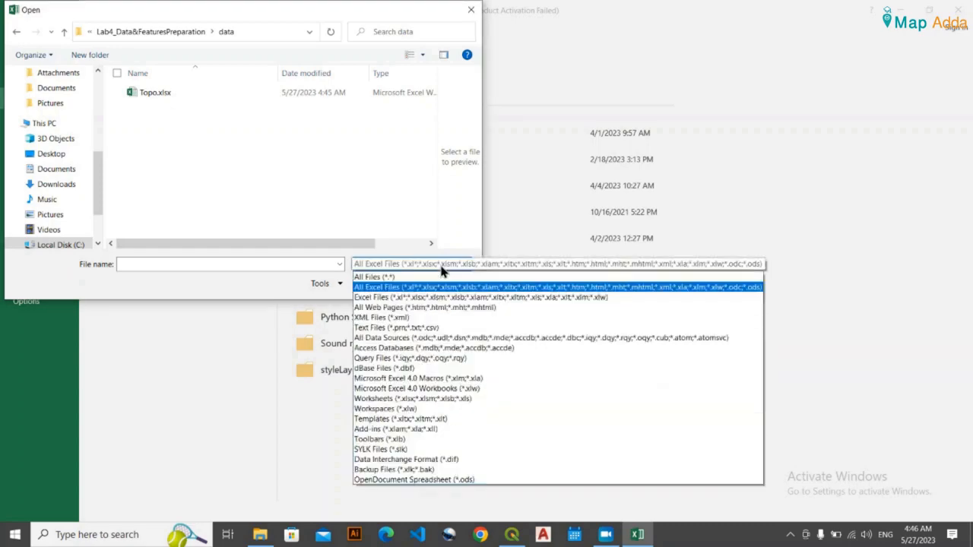
left_click(383, 278)
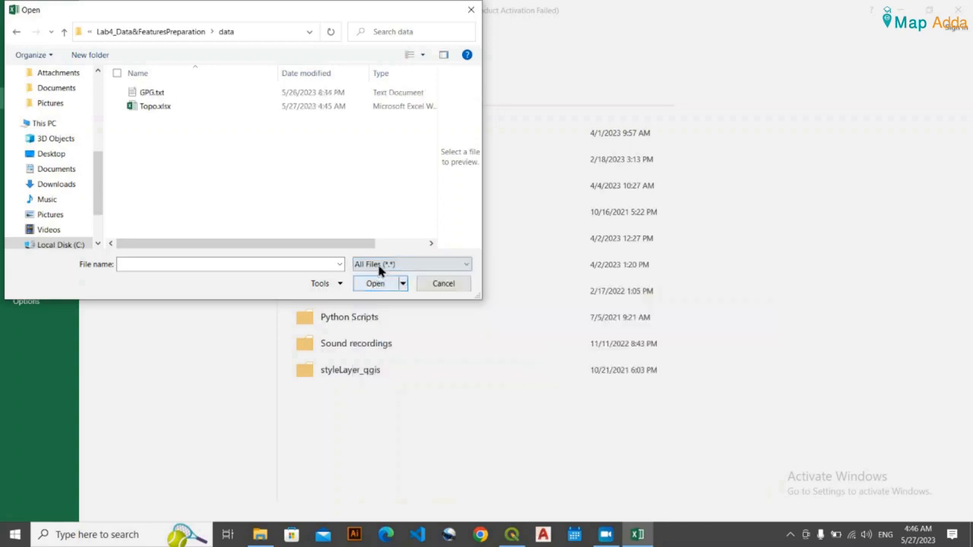
left_click(206, 92)
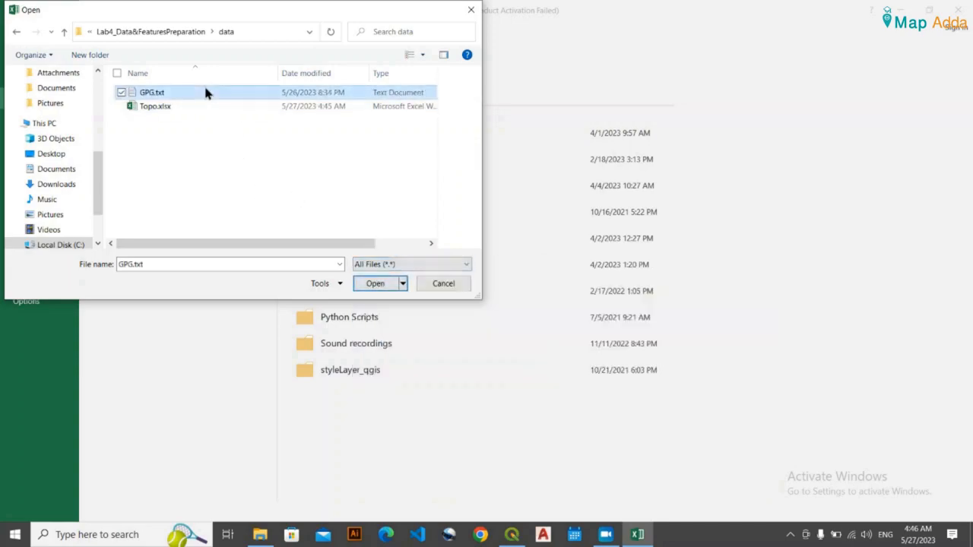
left_click(375, 283)
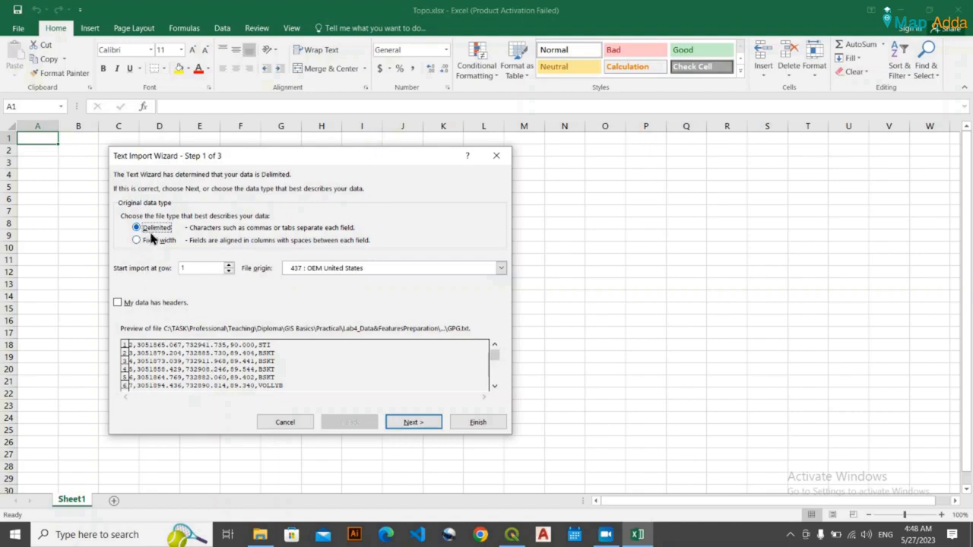
Import the text file as delimited data, adding Comma as a delimiter and keeping the General column format
left_click(415, 423)
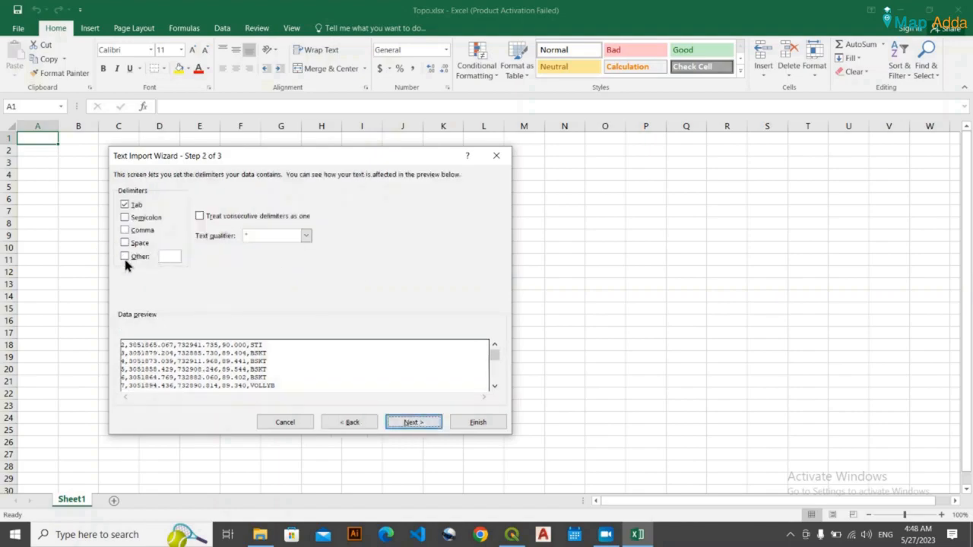
left_click(126, 230)
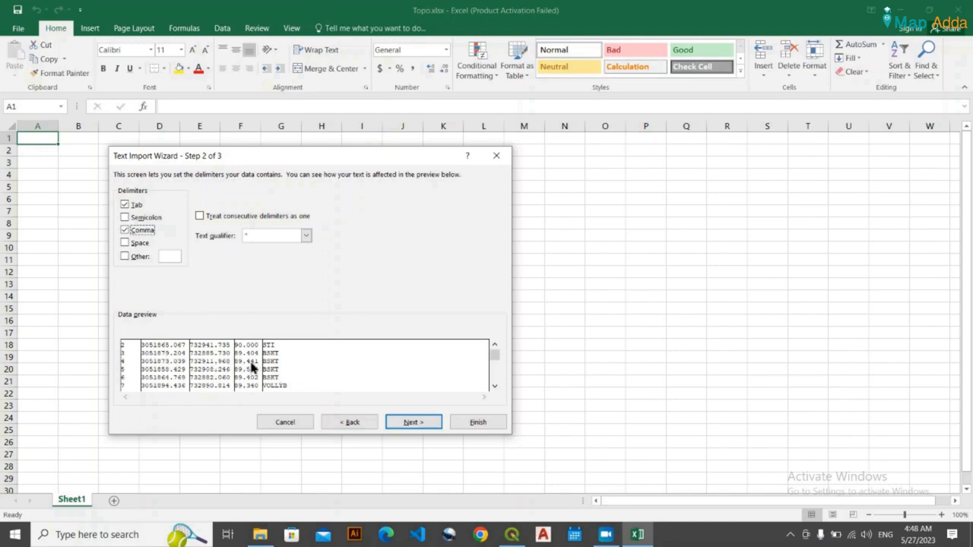
left_click(126, 233)
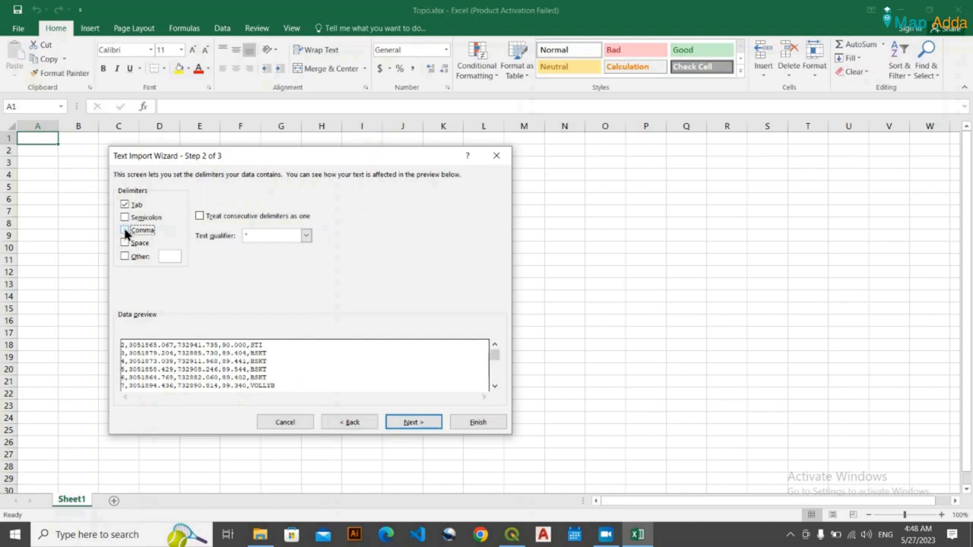
left_click(126, 232)
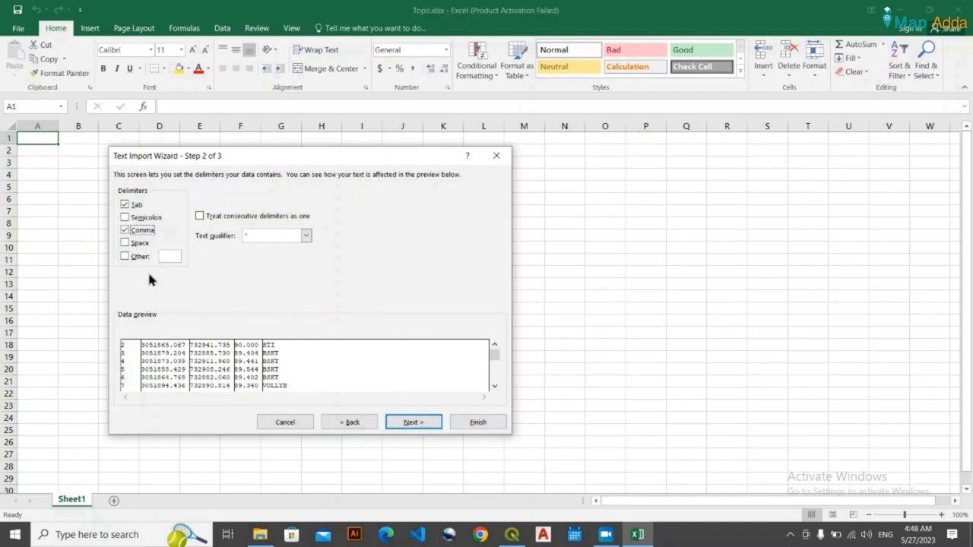
left_click(413, 423)
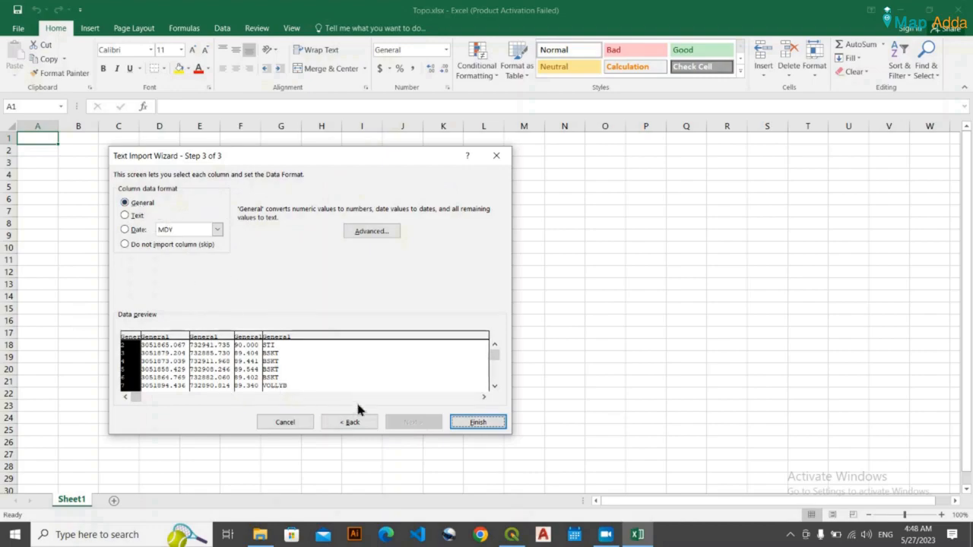
left_click(473, 422)
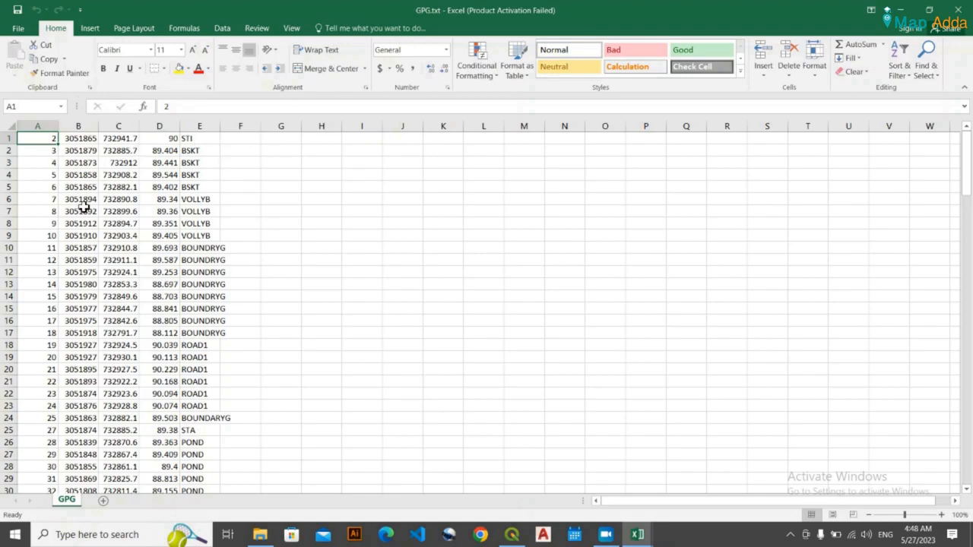
Widen columns B to E so the coordinates show with their full decimals
left_click(77, 124)
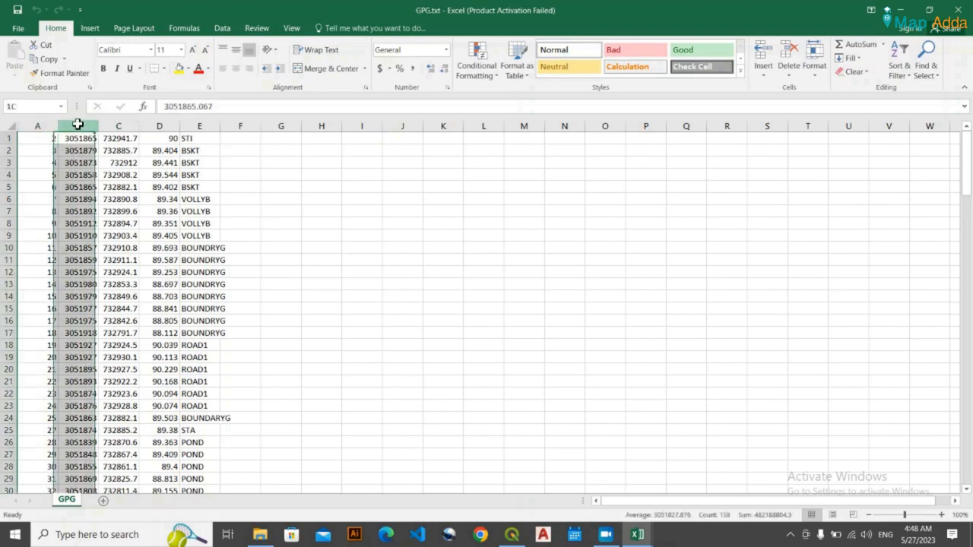
left_click_drag(98, 126, 330, 129)
left_click(166, 125)
left_click(213, 125)
left_click(302, 126)
left_click(376, 213)
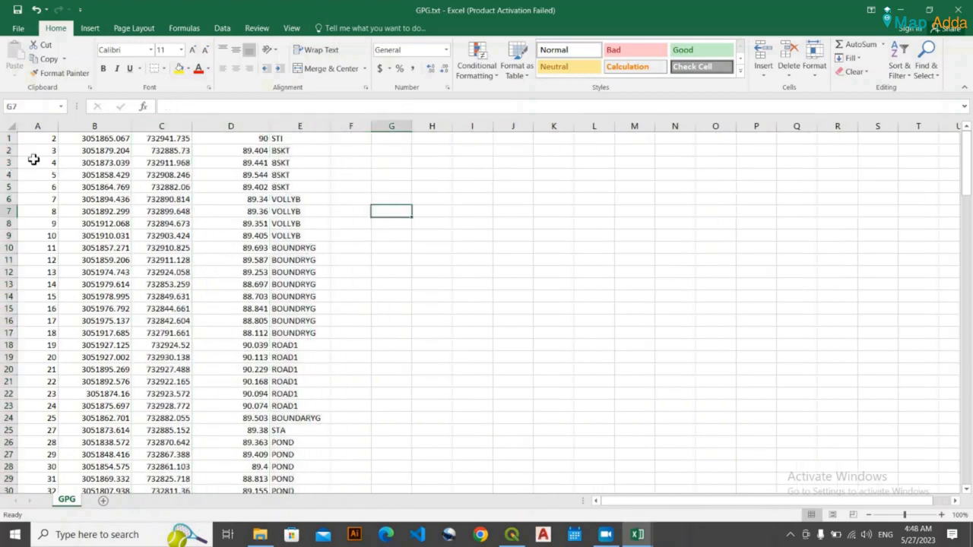
Insert an empty row above the first data row for column headers
left_click(7, 138)
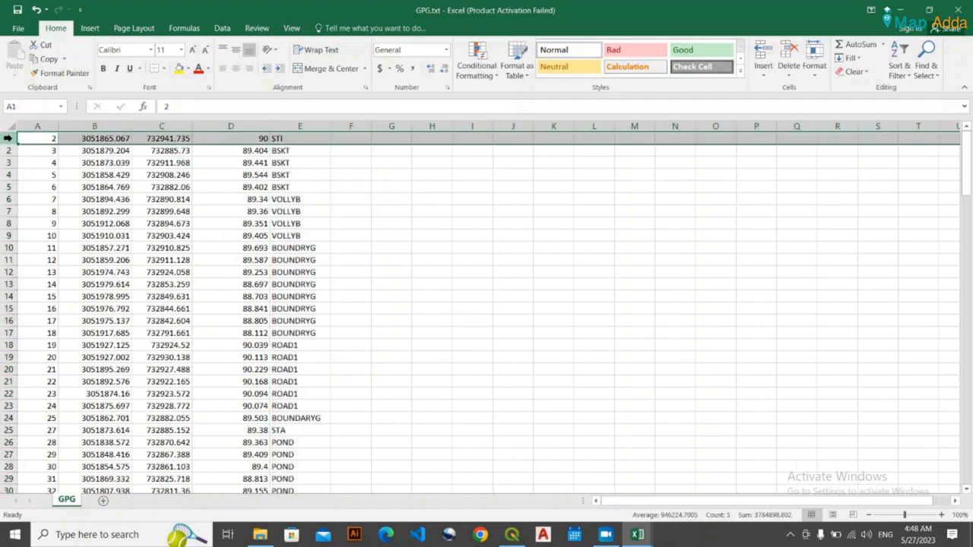
right_click(10, 139)
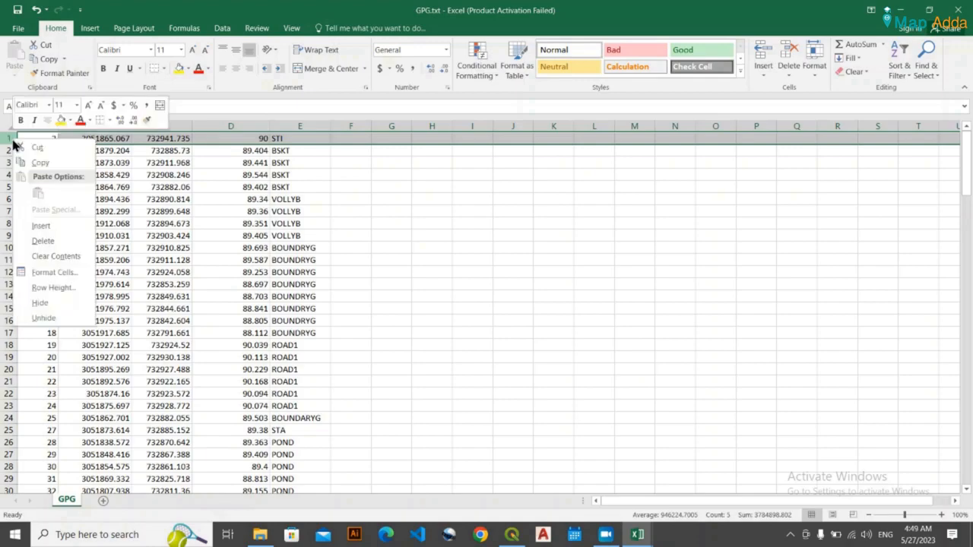
left_click(38, 226)
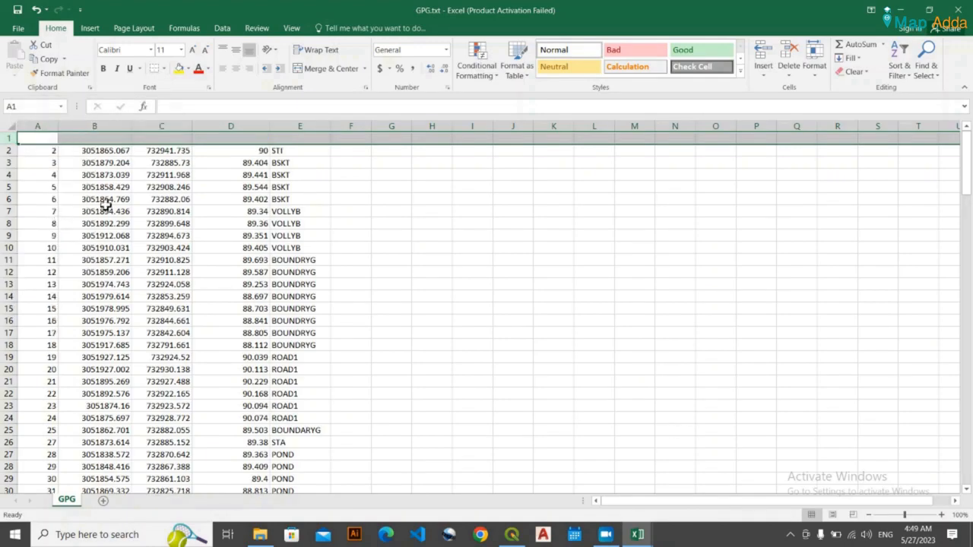
left_click(444, 176)
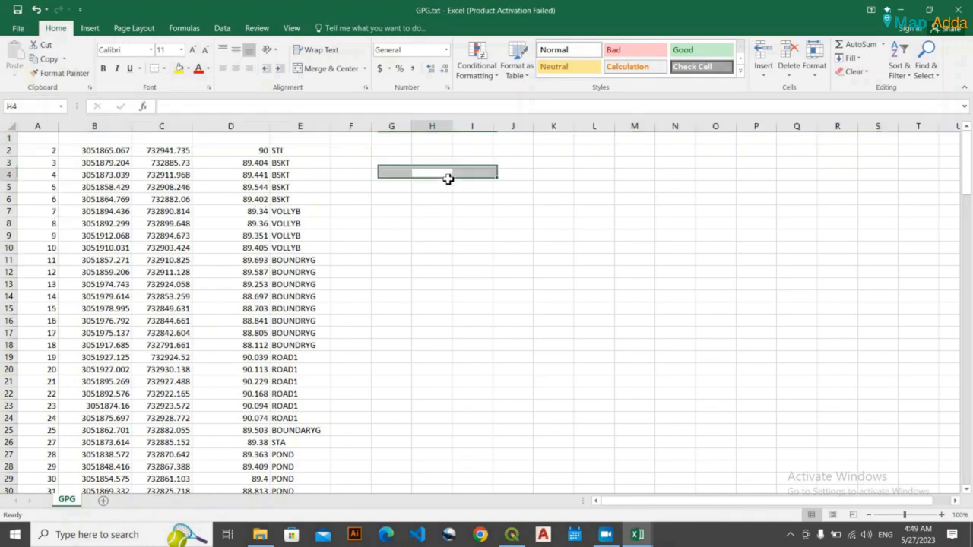
Enter the headers POINT, NORTHING and EASTING in cells A1, B1 and C1
double_click(49, 140)
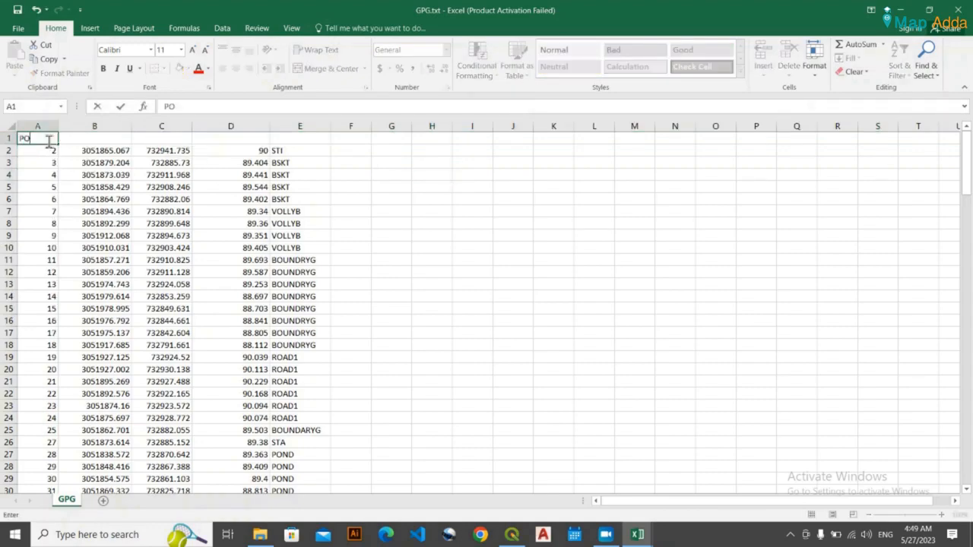
type("POINT")
double_click(87, 138)
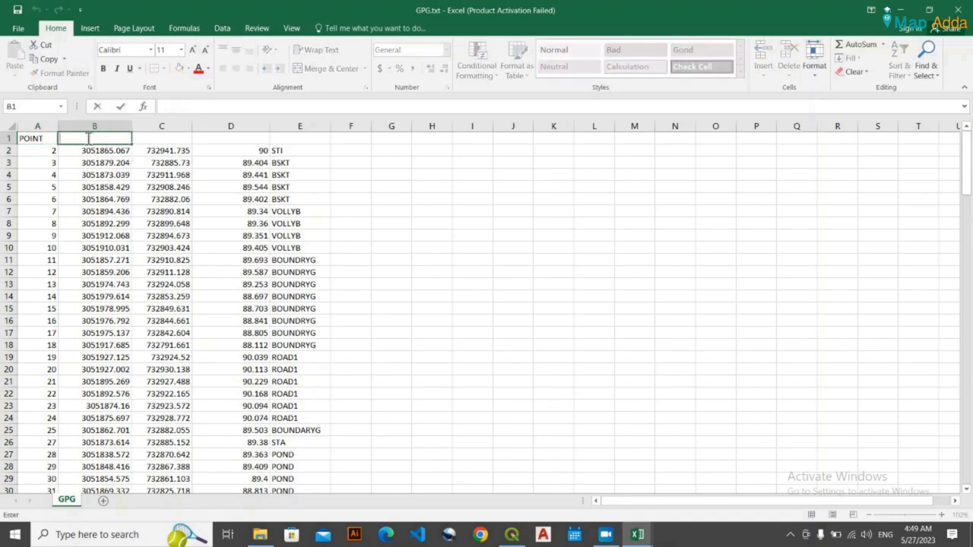
type("NORTHING")
left_click(170, 140)
double_click(172, 140)
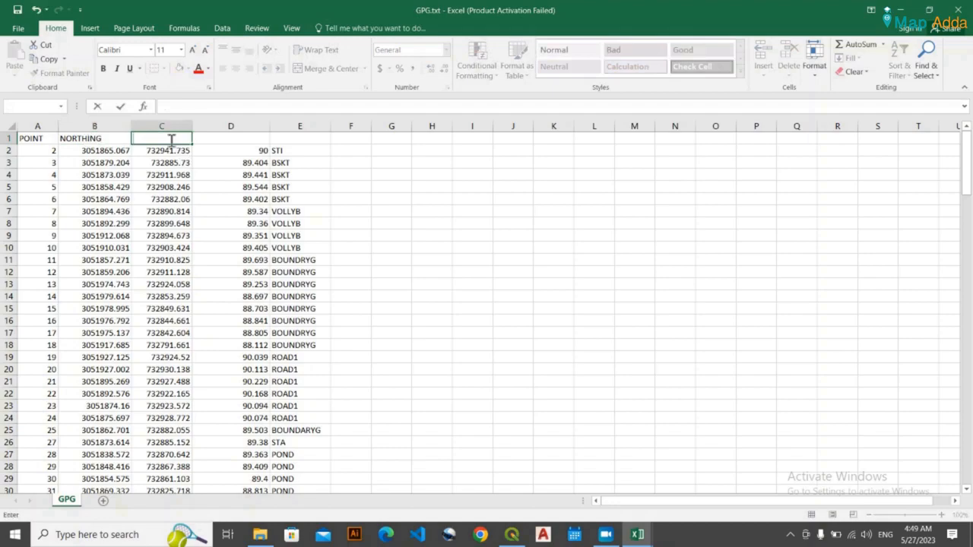
type("EASTING")
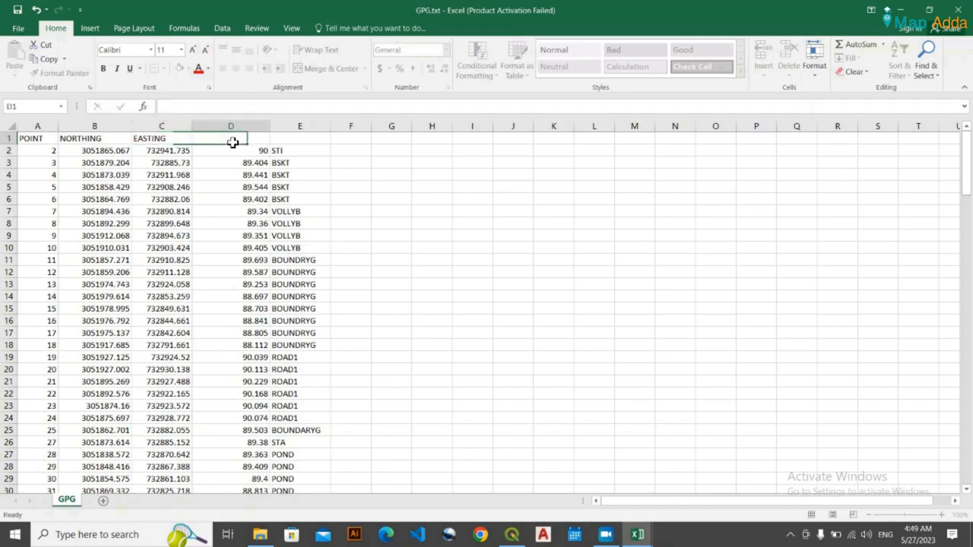
Enter the header ELEVATION in cell D1 above the height values
left_click(231, 140)
key("ctrl+Down")
key("ctrl+Down")
scroll(271, 301, "up", 20)
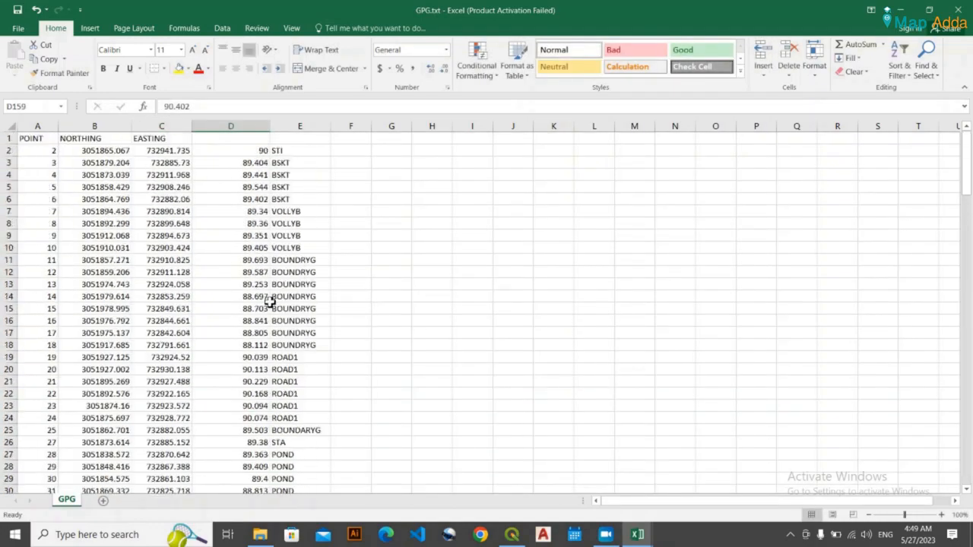
left_click(210, 138)
double_click(211, 138)
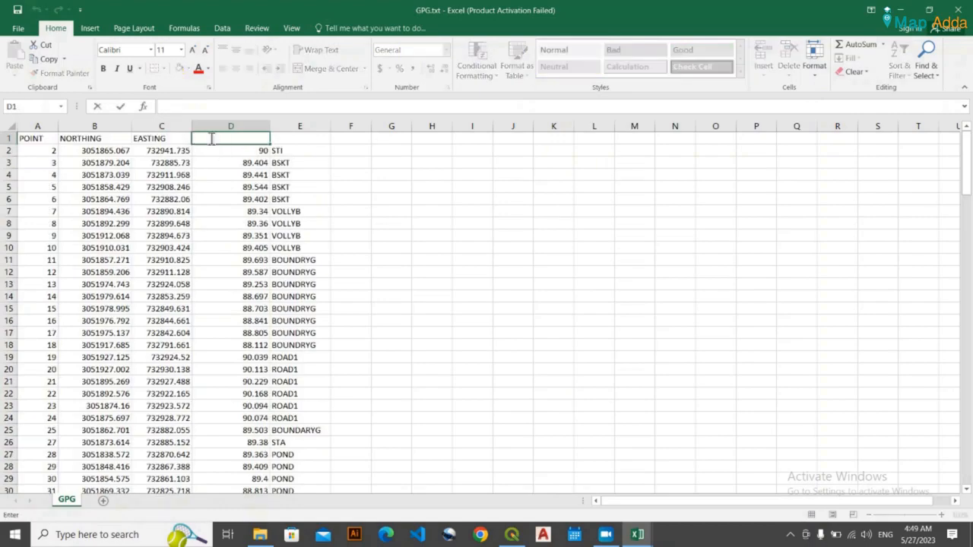
type("ELEVATION")
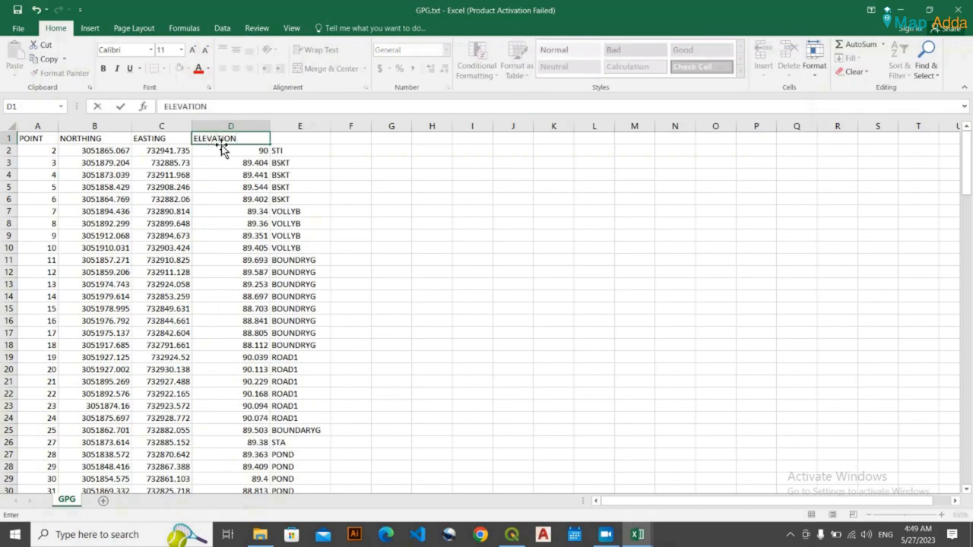
Enter the header PCODE in cell E1 and save the file, keeping the tab-delimited text format
left_click(307, 139)
double_click(307, 139)
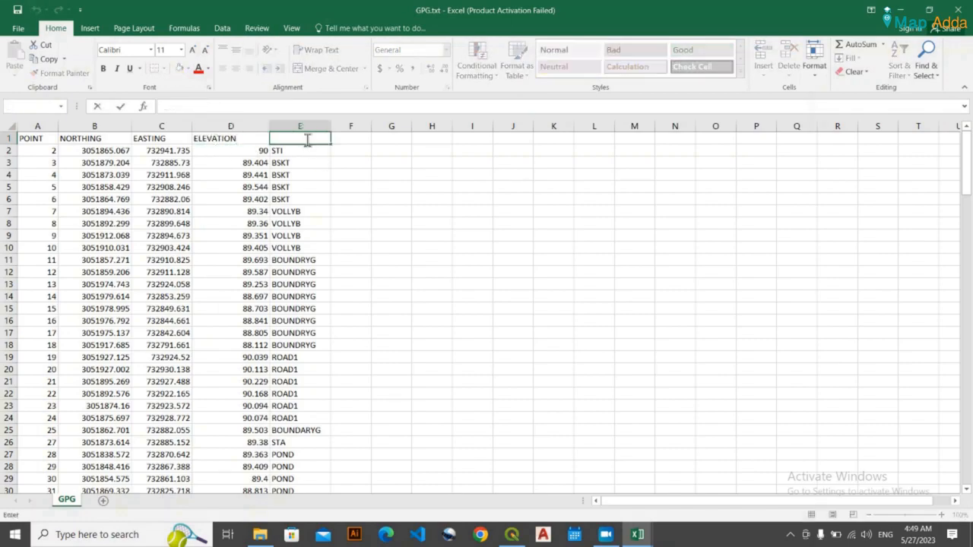
type("PCODE")
left_click(350, 190)
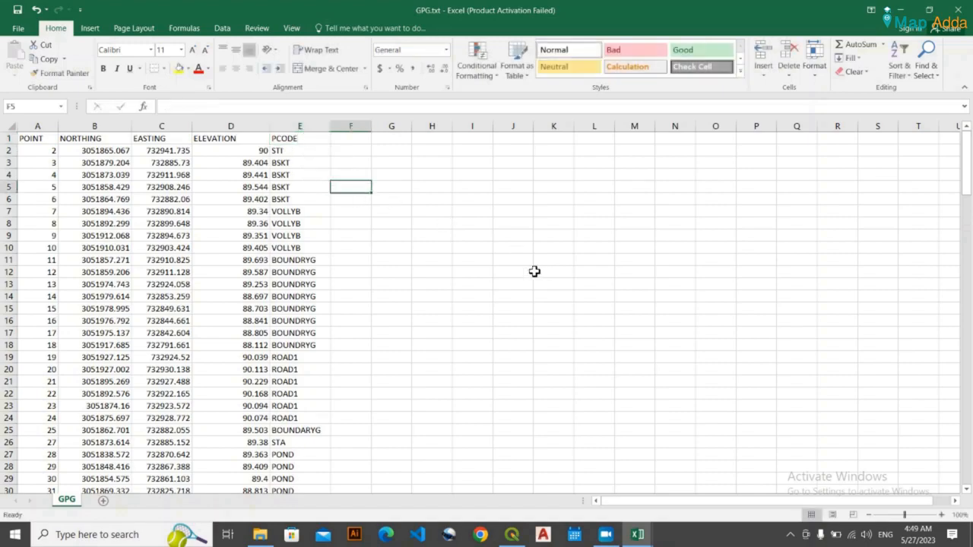
key("ctrl+s")
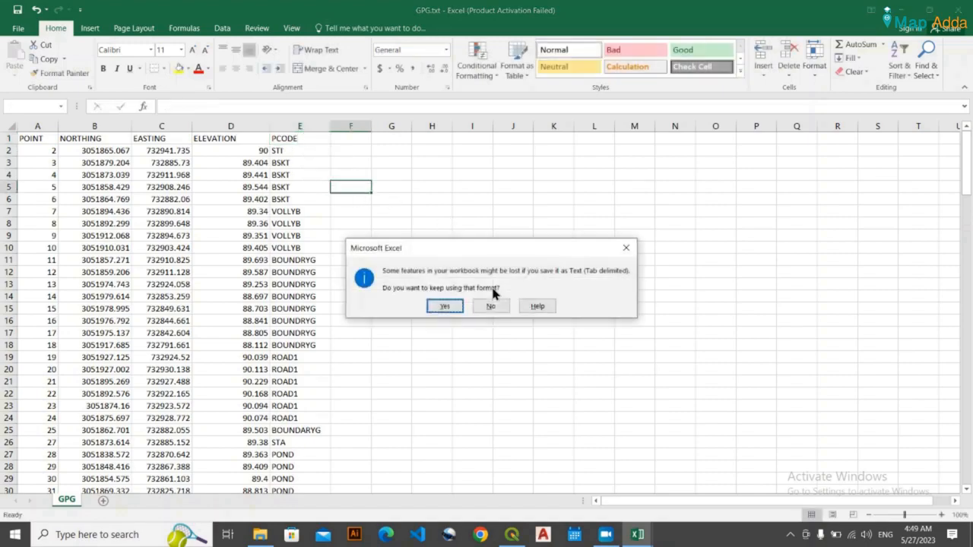
left_click(448, 305)
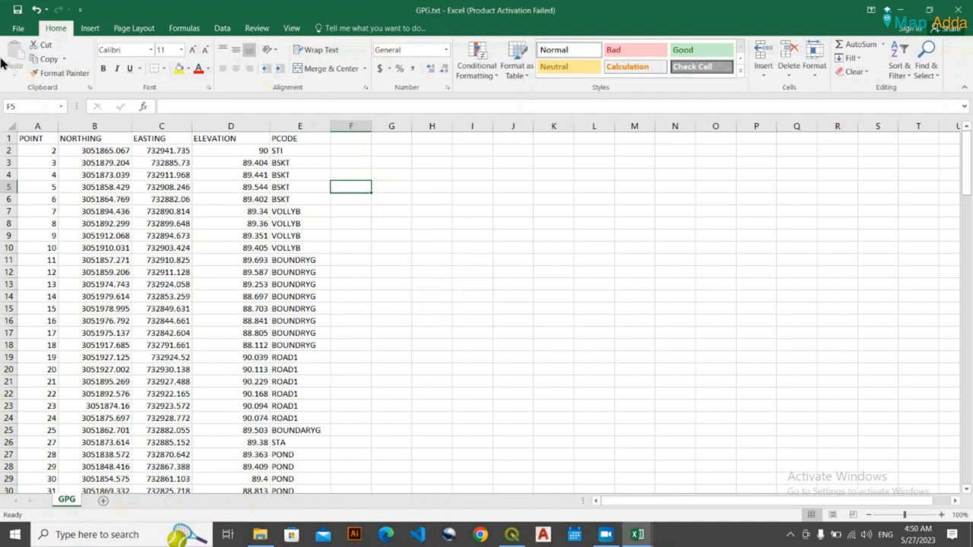
Start saving a copy of the sheet in the data folder with the file type CSV (Comma delimited)
left_click(19, 29)
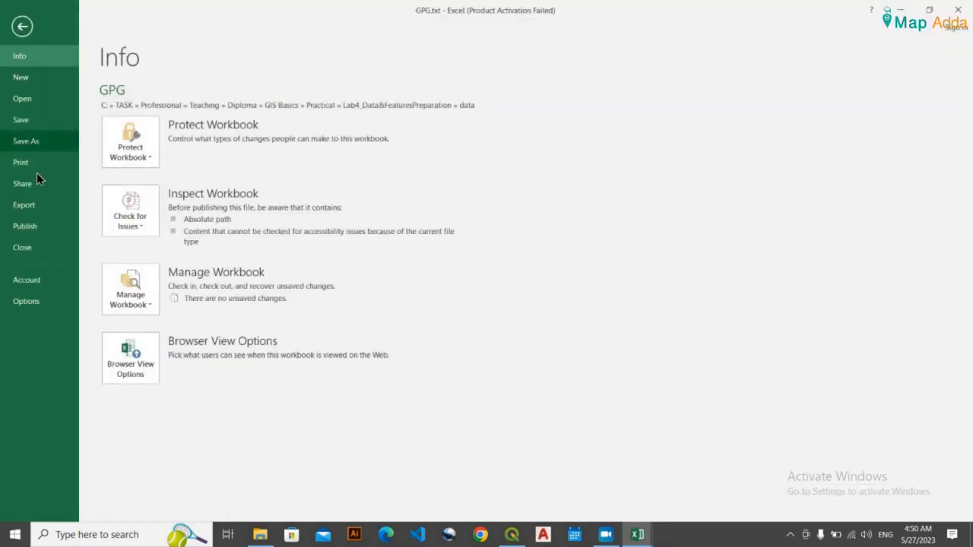
left_click(47, 138)
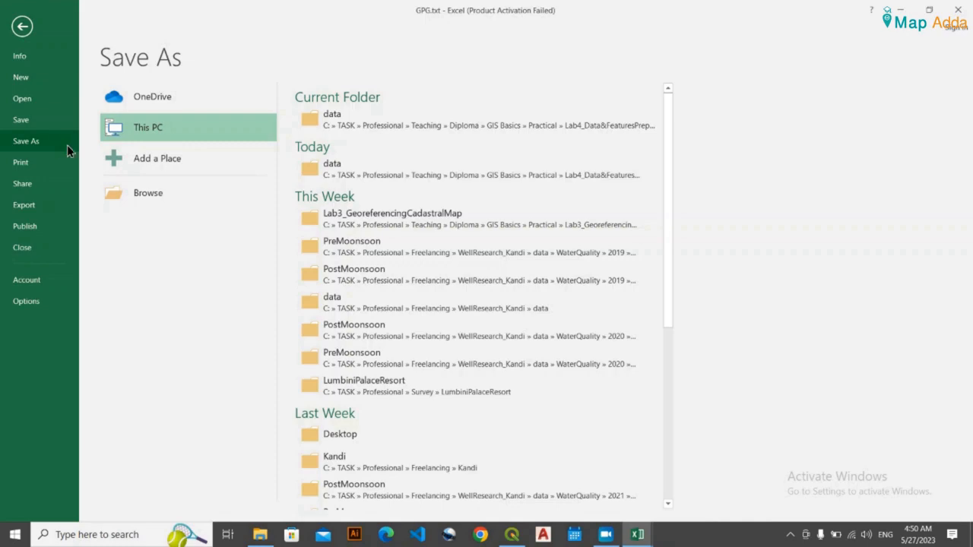
double_click(169, 138)
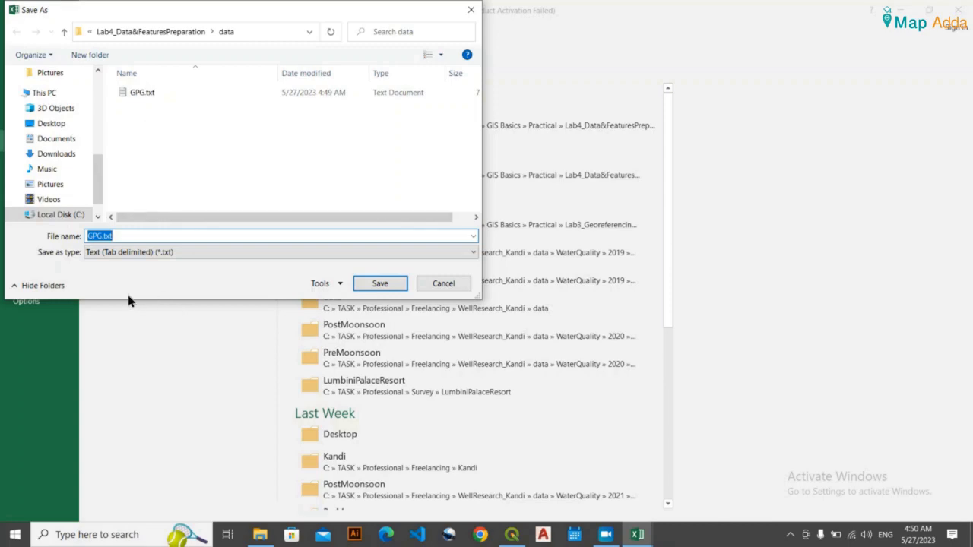
left_click(114, 253)
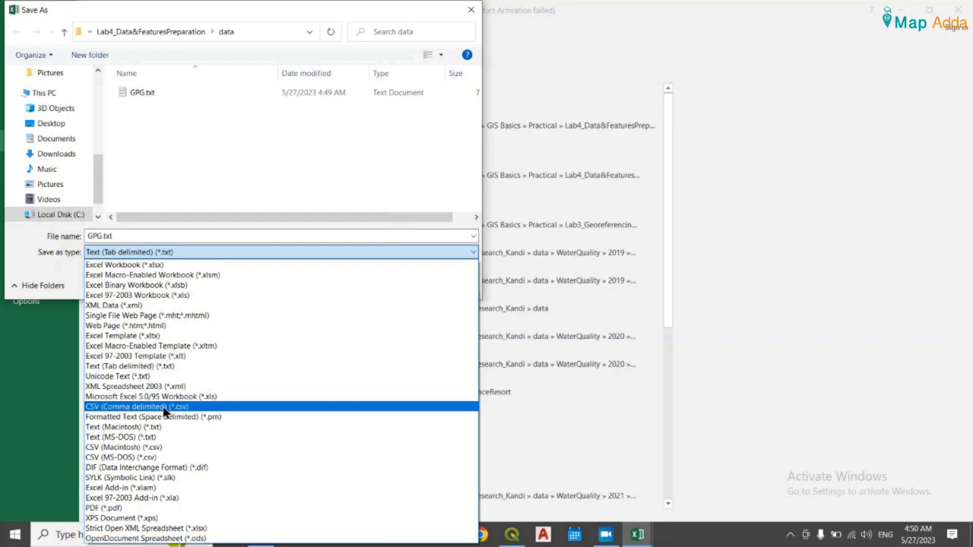
left_click(164, 411)
Name the copy TopoData and save it, keeping the CSV format
double_click(119, 236)
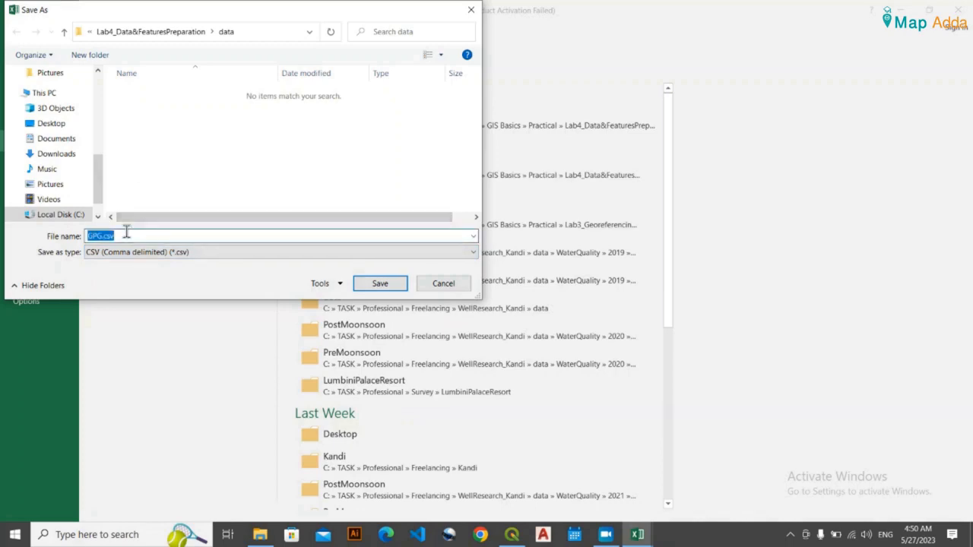
type("TopoDast")
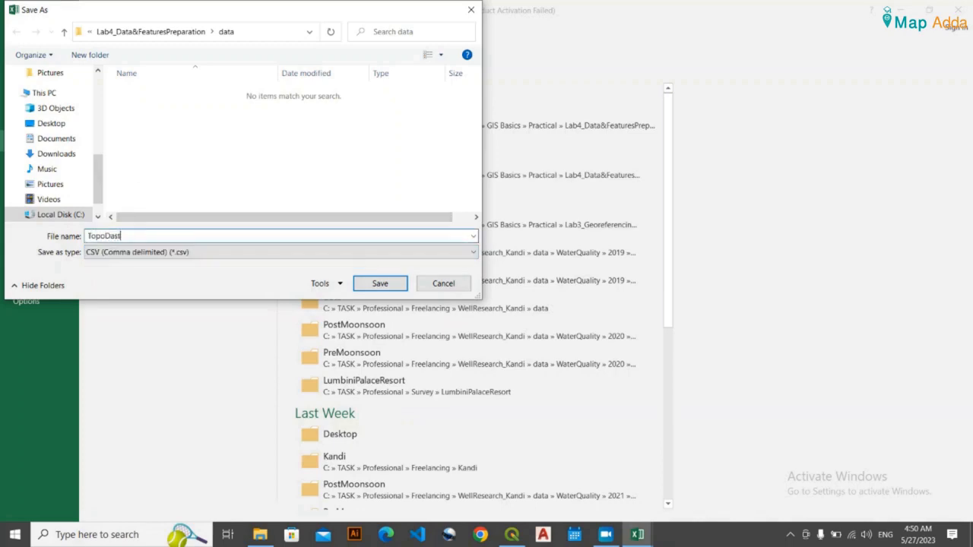
type("a")
key("Left")
key("BackSpace")
key("BackSpace")
type("t")
left_click(393, 289)
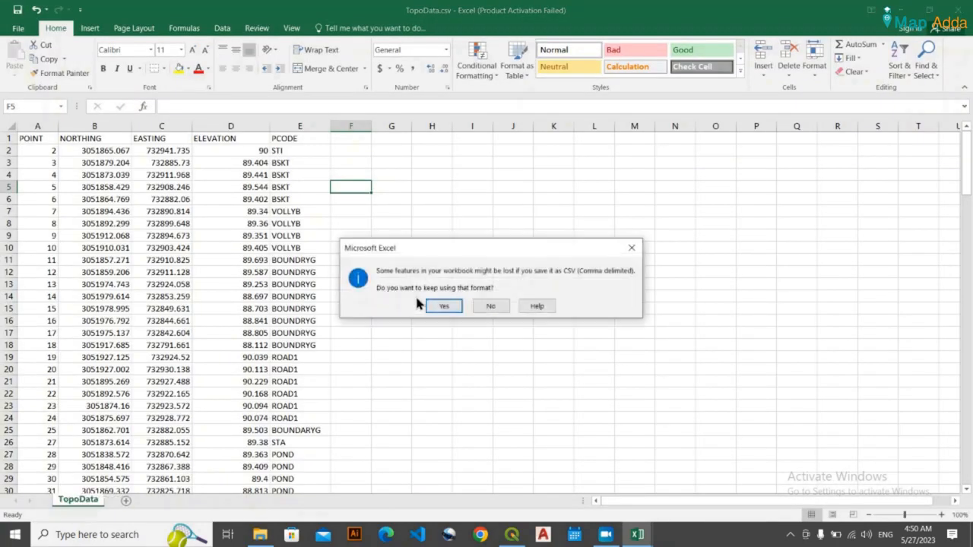
left_click(444, 306)
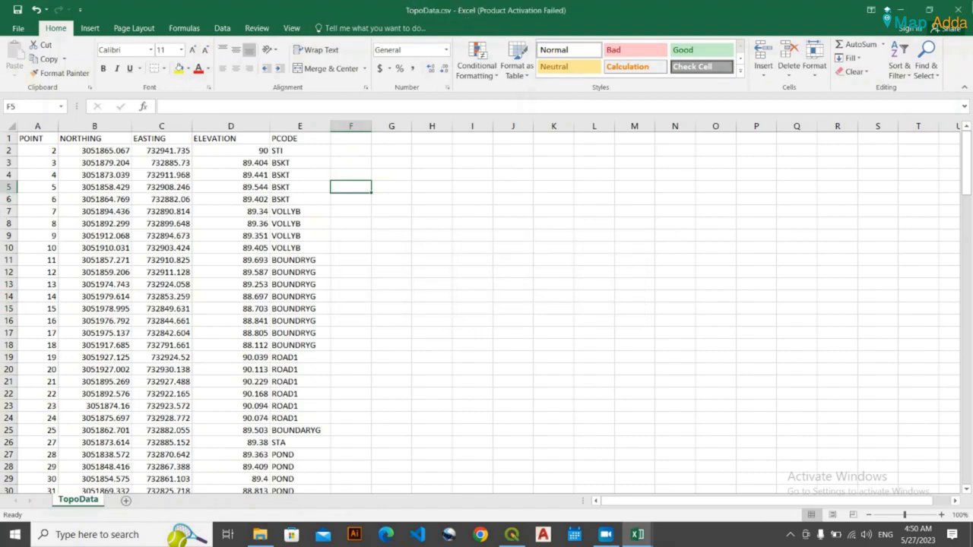
Close the workbook, saving its changes in CSV format
left_click(958, 9)
left_click(435, 282)
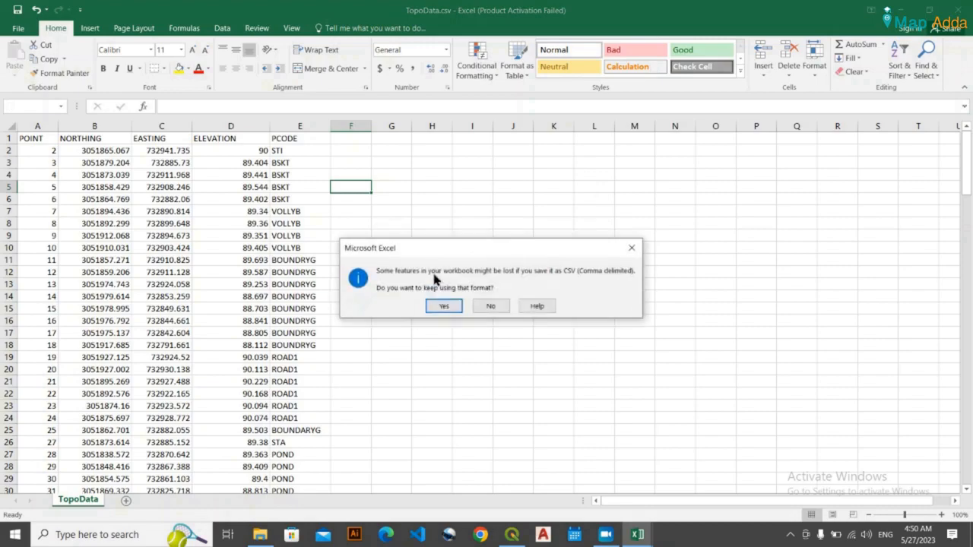
left_click(444, 307)
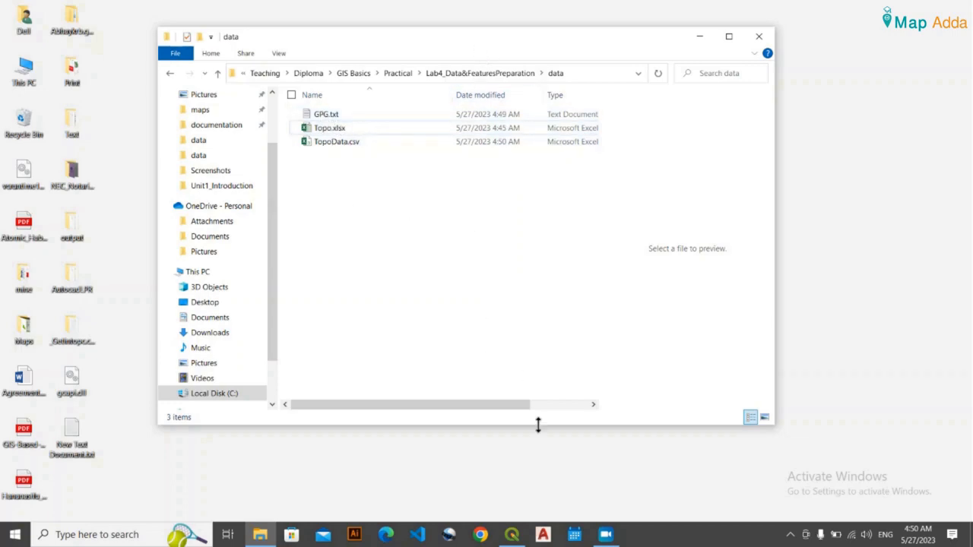
Switch to QGIS and start adding a delimited text layer
left_click(512, 535)
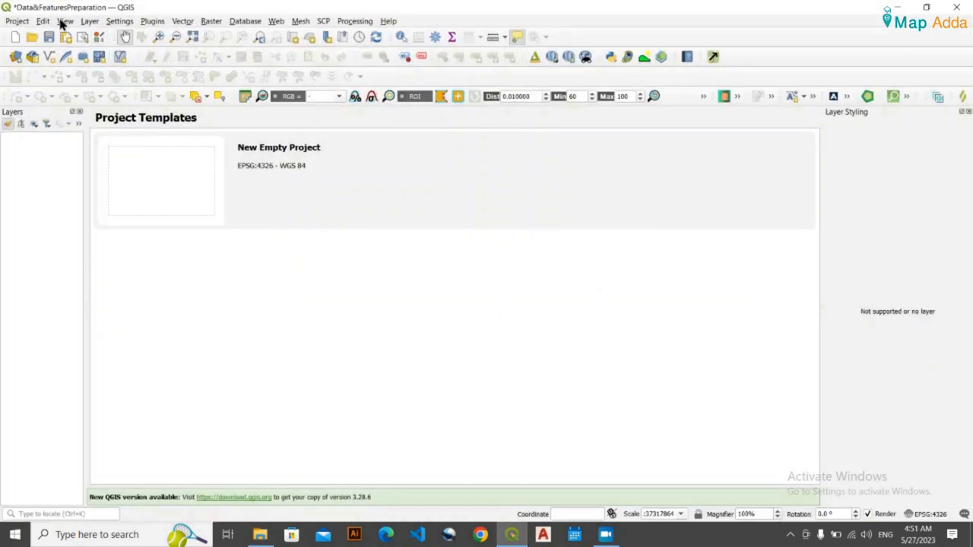
left_click(89, 21)
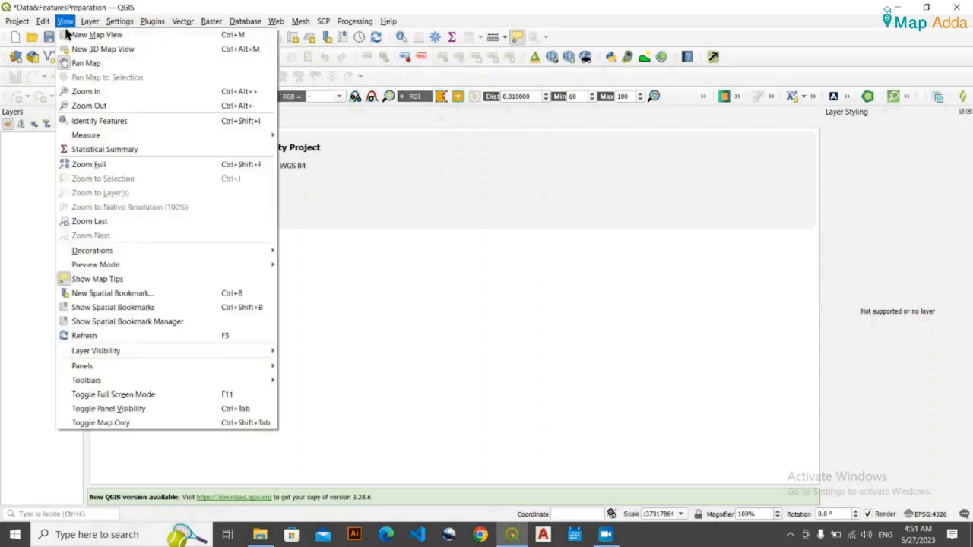
mouse_move(114, 64)
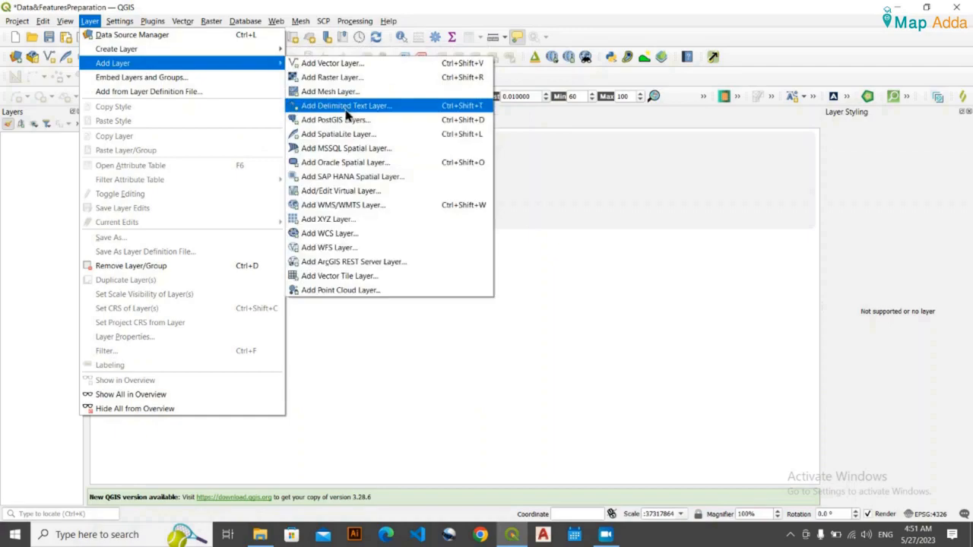
left_click(387, 111)
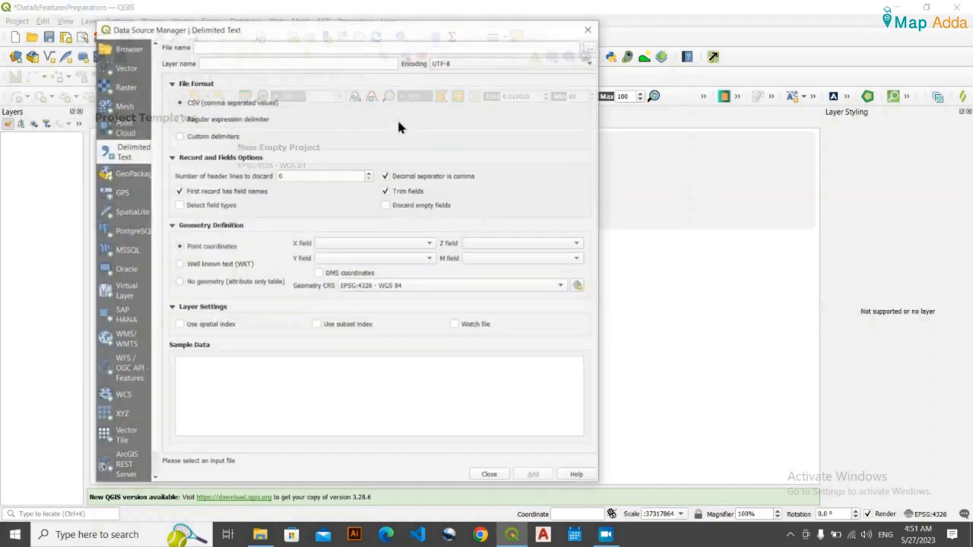
Load TopoData.csv from the data folder of Lab4_Data&FeaturesPreparation as the delimited text source
left_click(592, 46)
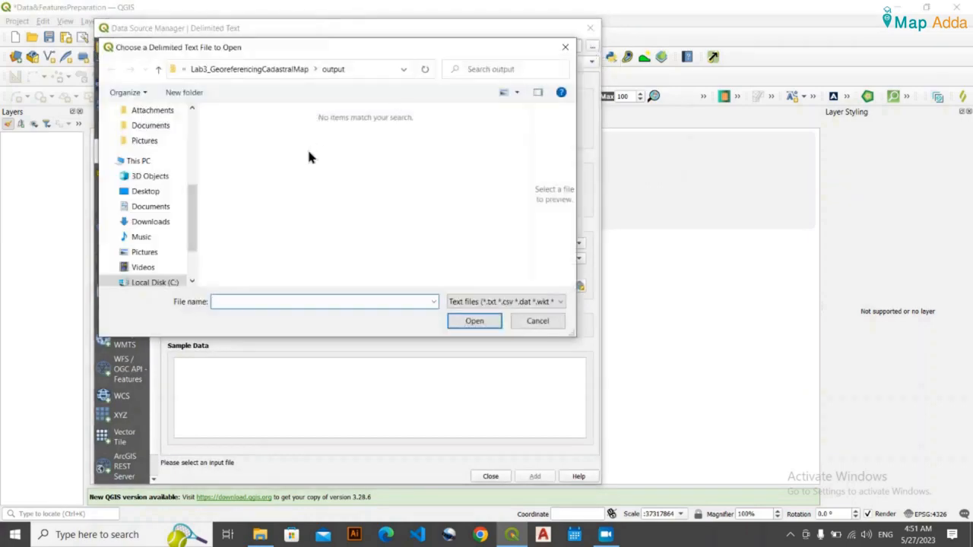
left_click(228, 70)
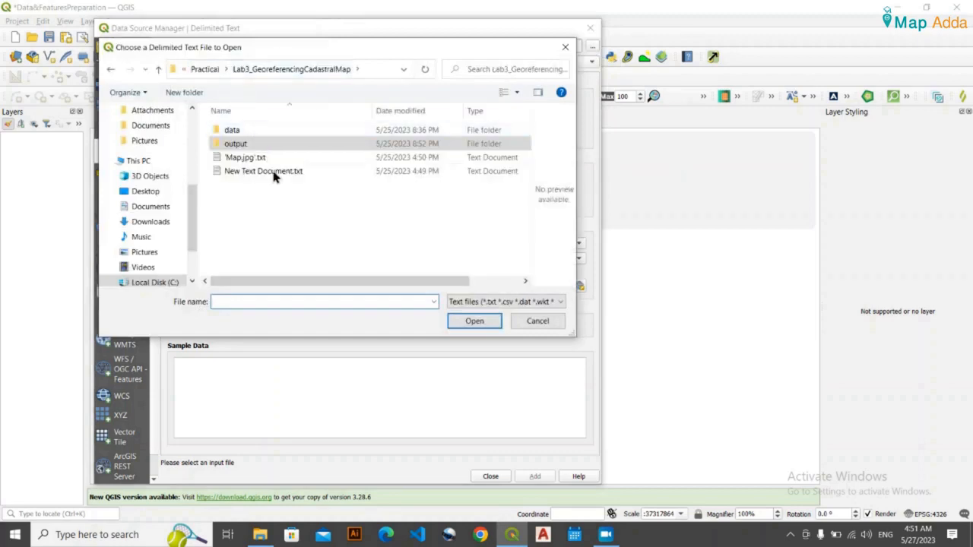
left_click(205, 69)
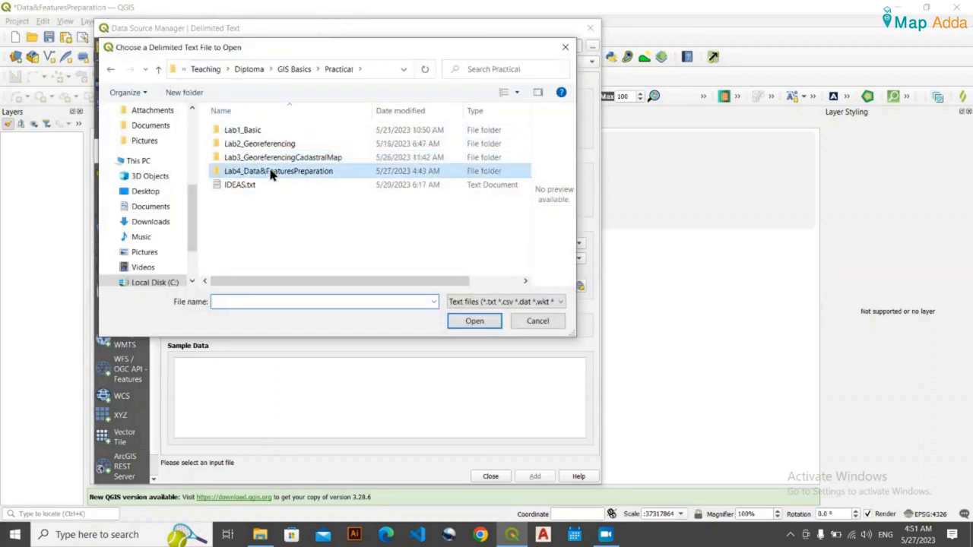
double_click(270, 172)
double_click(231, 131)
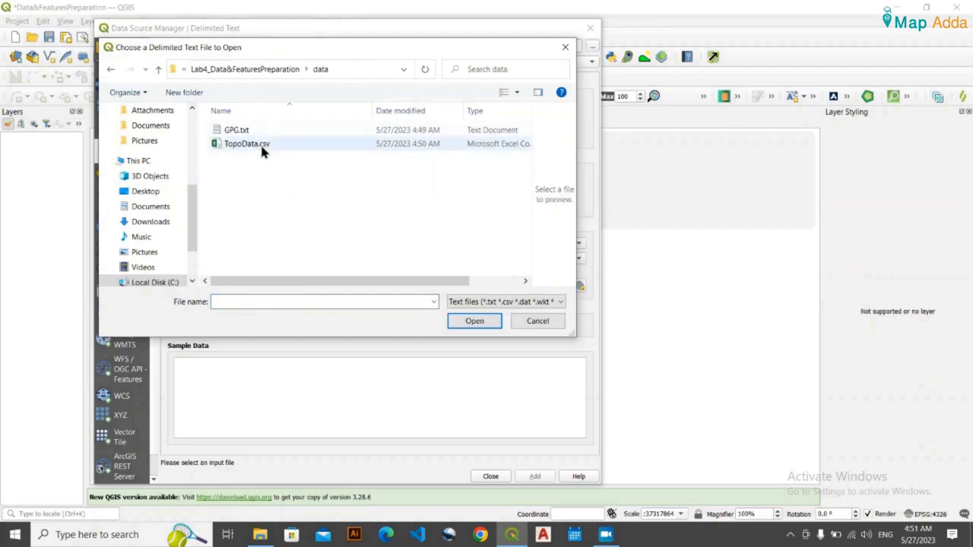
left_click(261, 150)
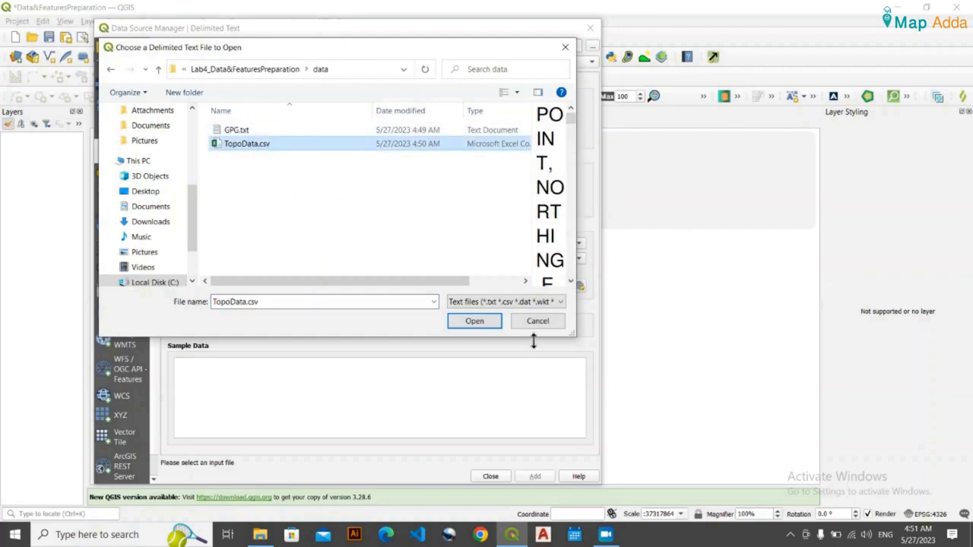
left_click(473, 322)
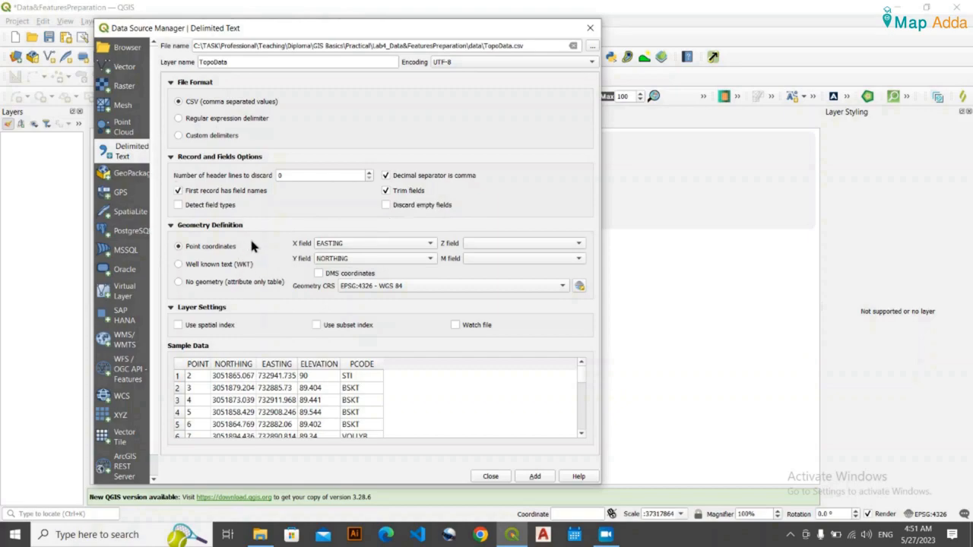
In the geometry definition, set the Z field to ELEVATION and the M field to PCODE
left_click(171, 225)
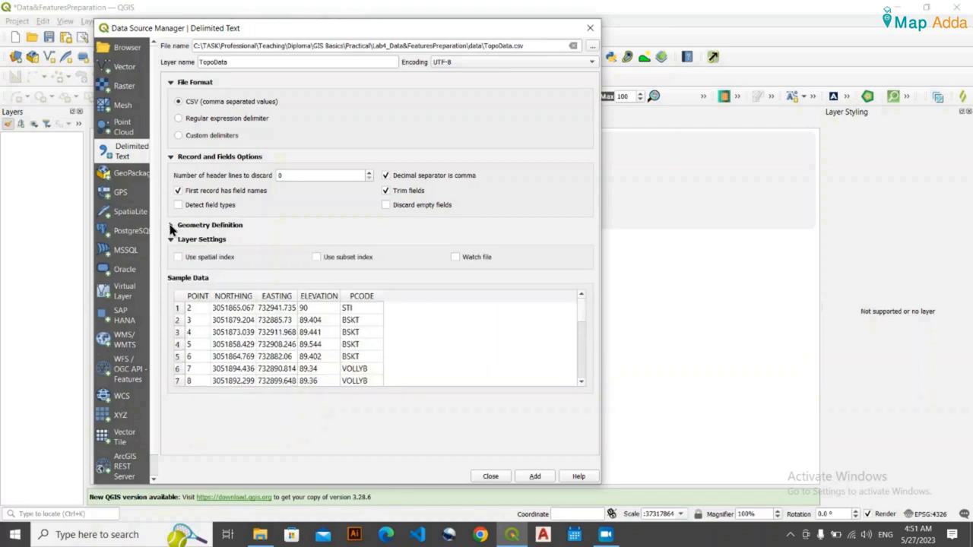
left_click(171, 226)
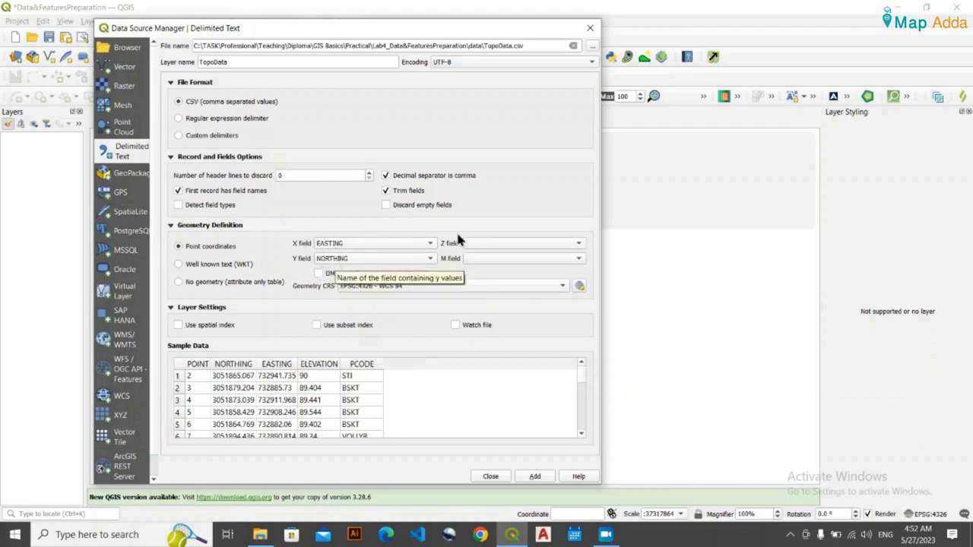
left_click(475, 242)
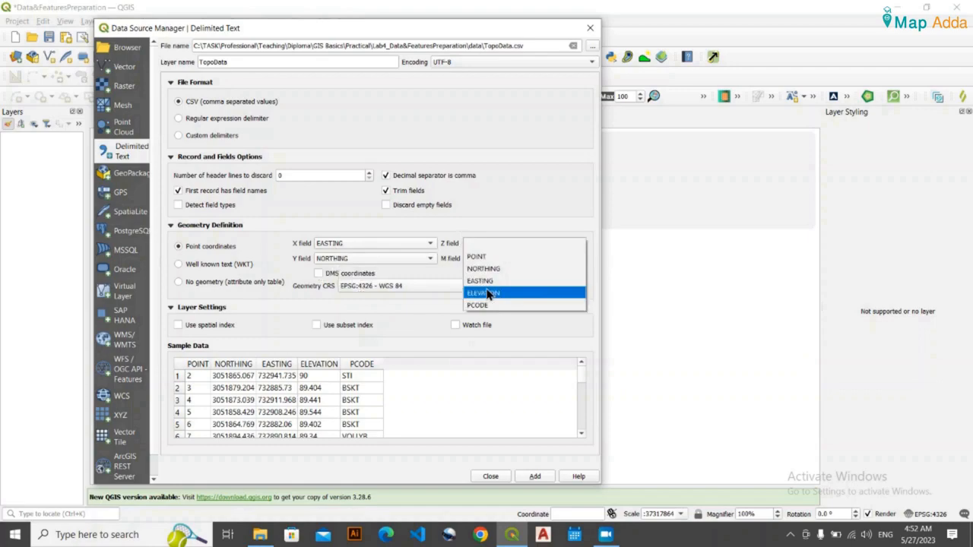
left_click(492, 292)
left_click(466, 261)
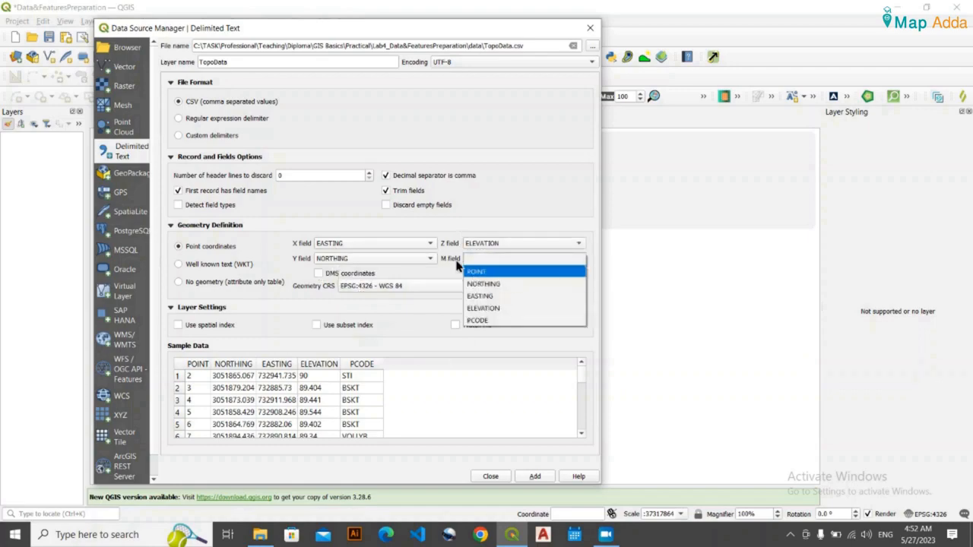
left_click(492, 323)
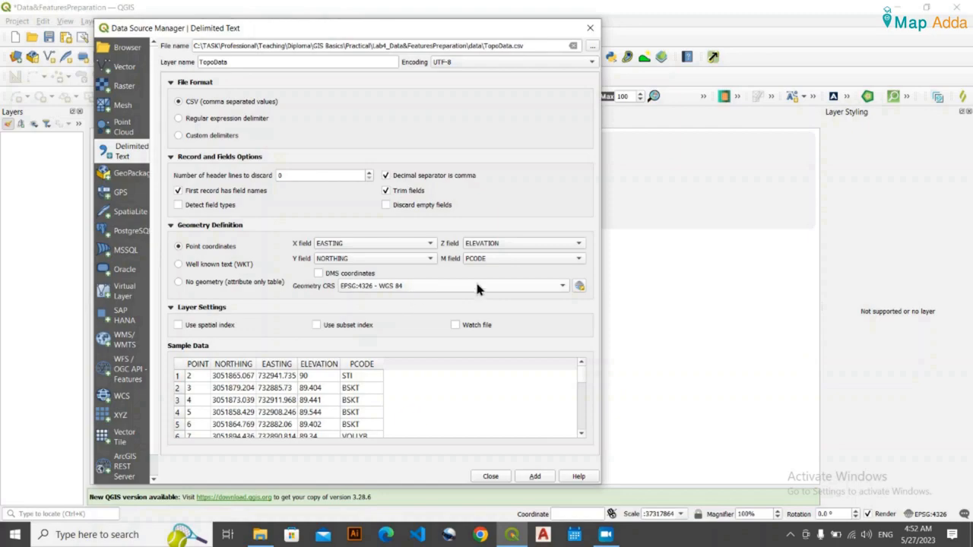
Set the geometry CRS of the delimited text layer to EPSG:32644 - WGS 84 / UTM zone 44N
left_click(534, 287)
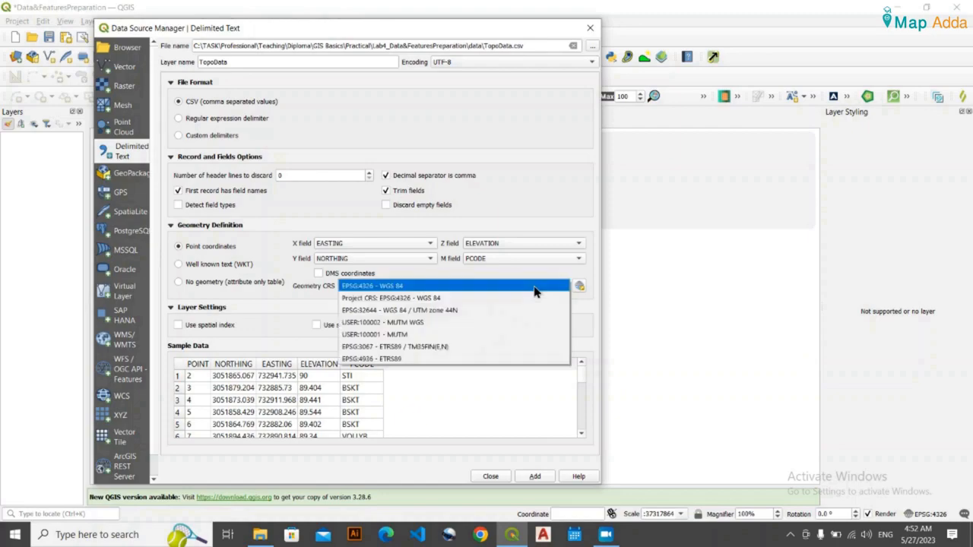
left_click(462, 312)
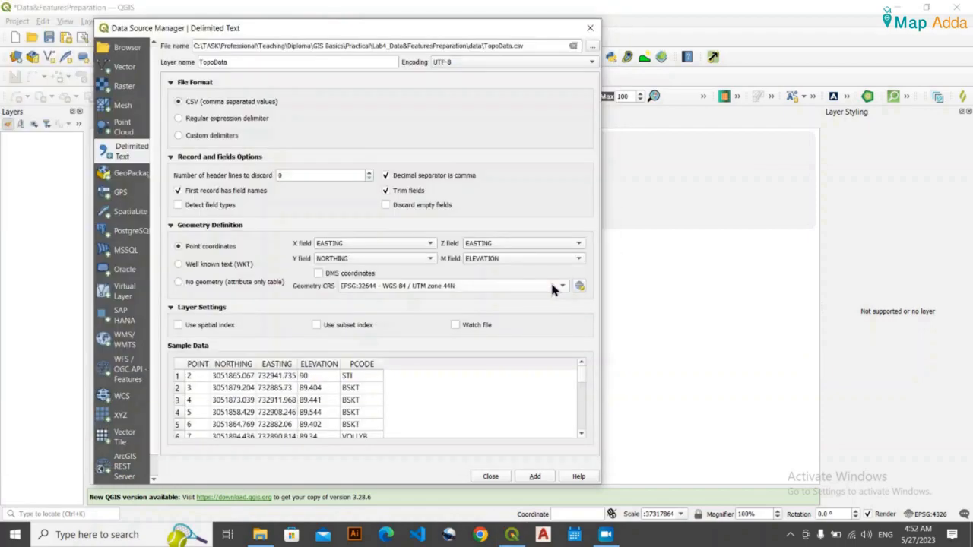
left_click(550, 283)
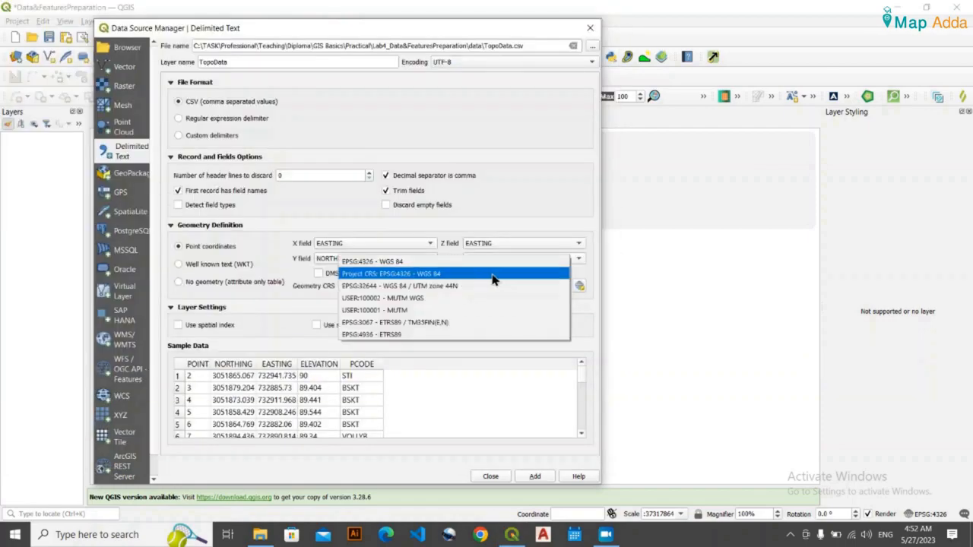
left_click(456, 286)
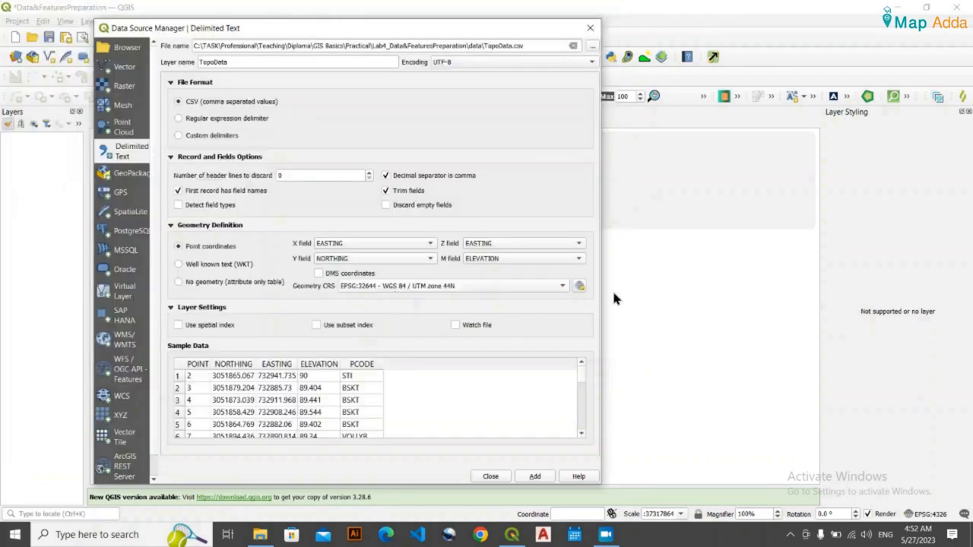
Look up the EPSG codes 4326 and 32644 in the coordinate reference system selector, leaving the chosen CRS as it is
left_click(580, 286)
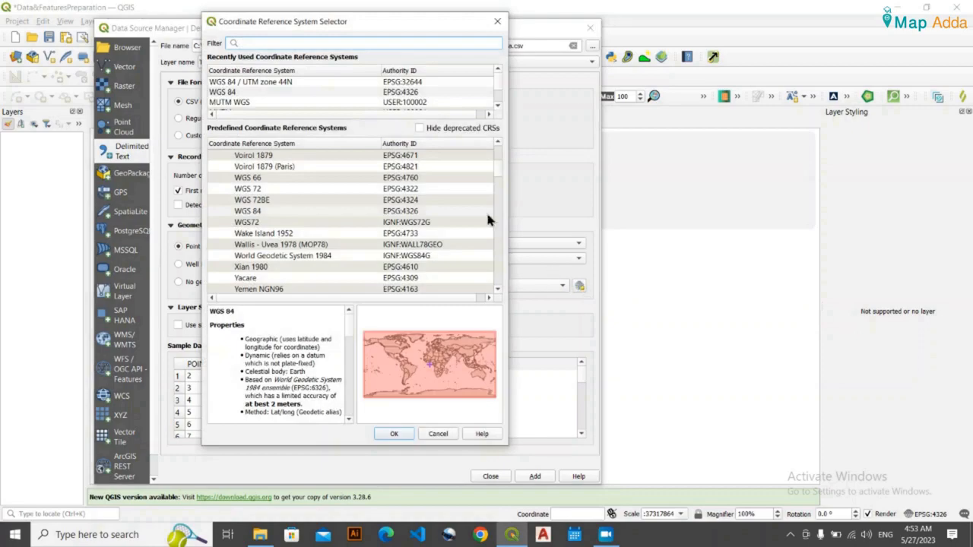
left_click(262, 44)
type("4326")
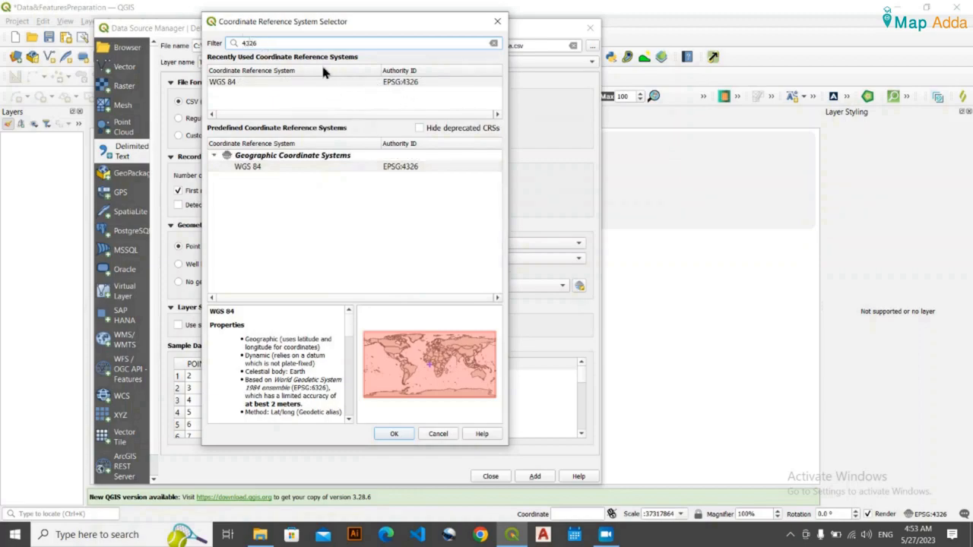
key("BackSpace")
key("BackSpace")
key("BackSpace")
key("BackSpace")
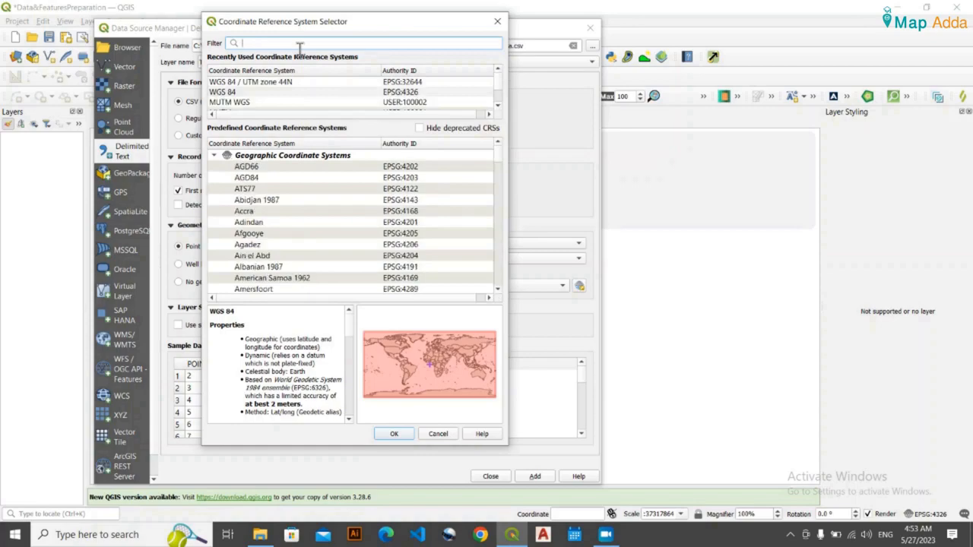
type("32644")
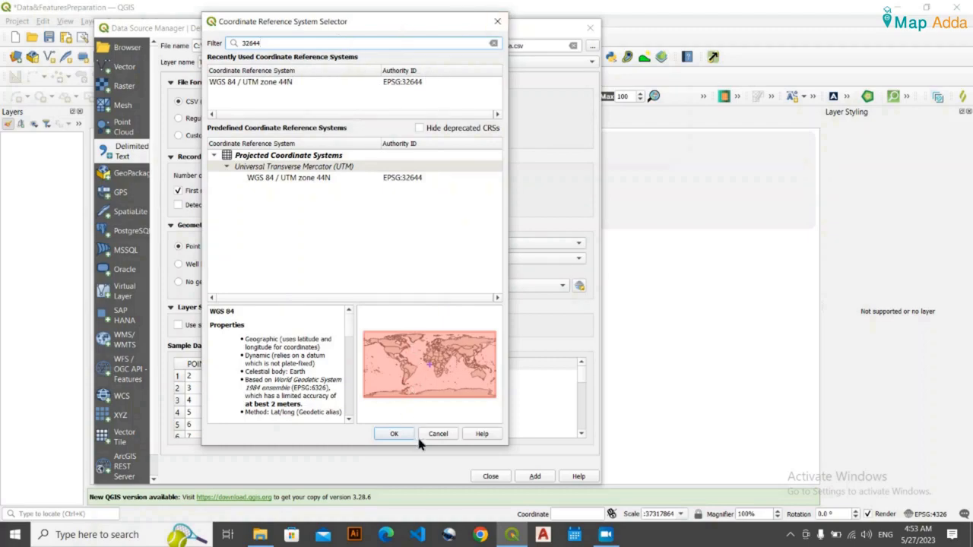
left_click(497, 22)
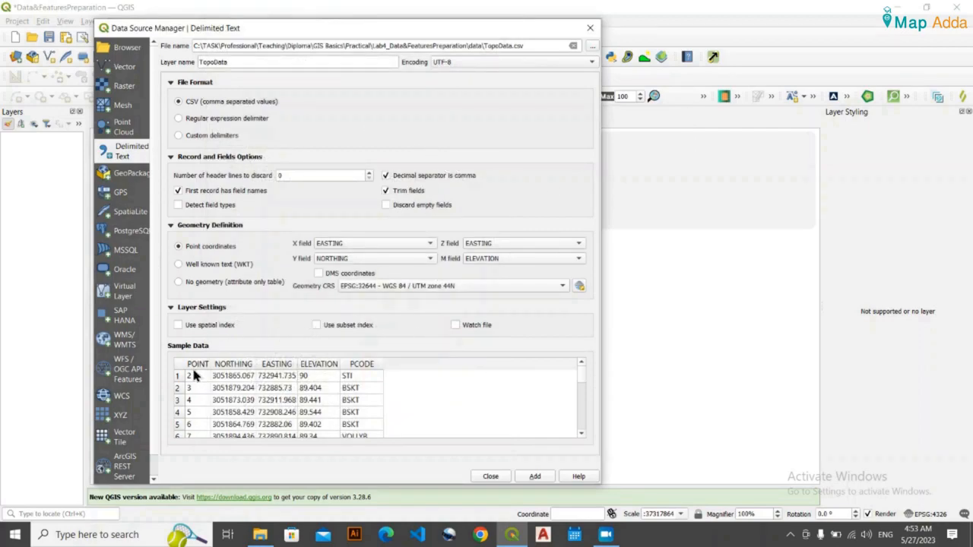
Add the TopoData point layer to the map, close the data source manager and deselect the layer
left_click(535, 477)
left_click(490, 476)
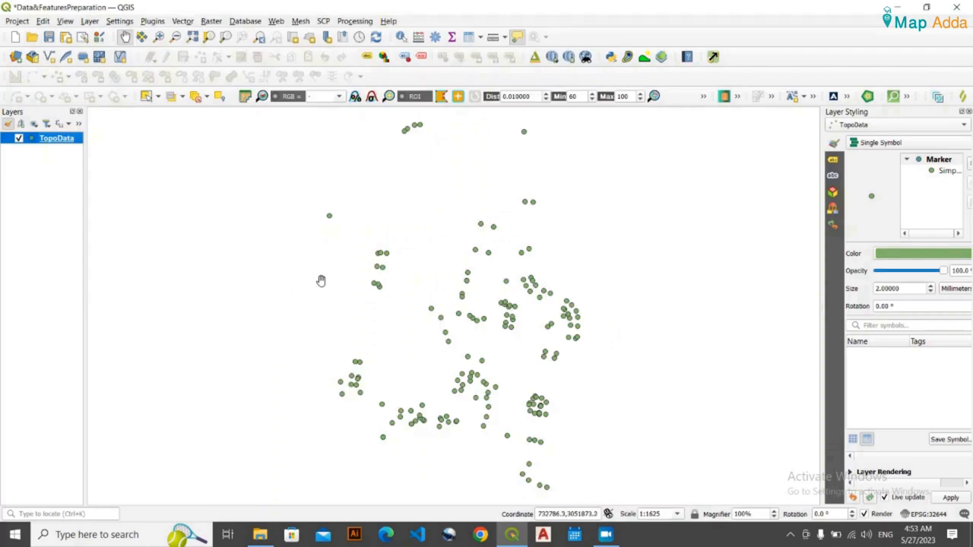
left_click(31, 222)
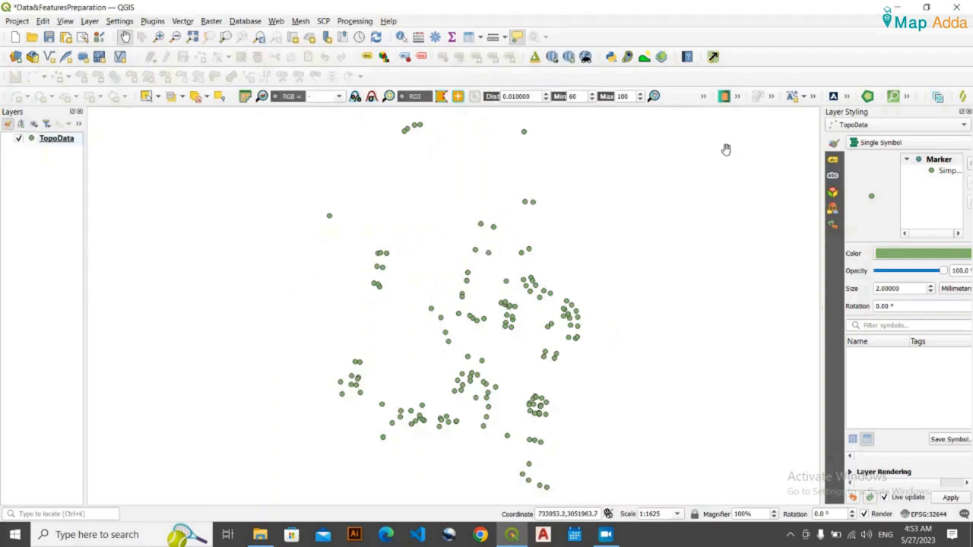